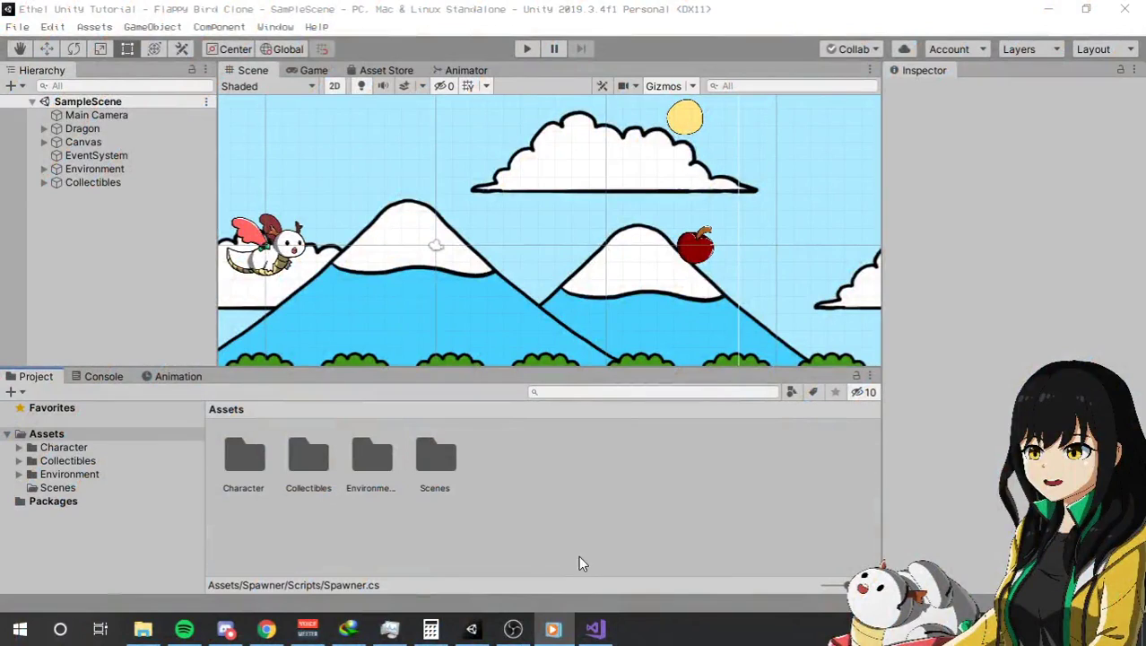
- Zoom the Scene view out and back in on the Flappy Bird level
mouse_move(523, 633)
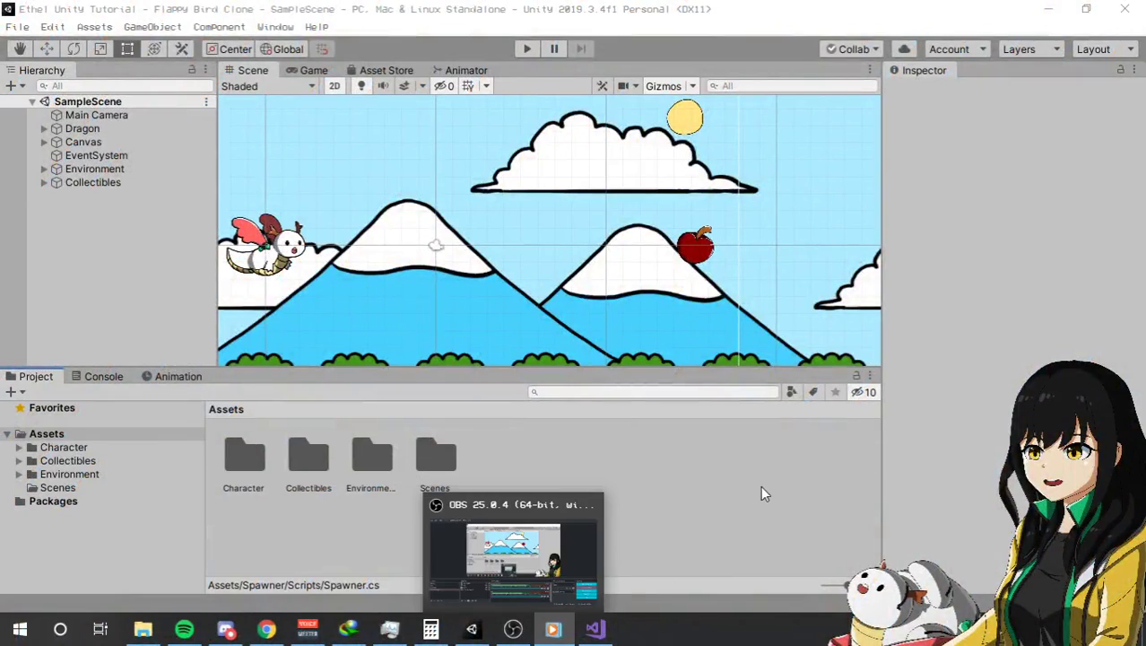
scroll(554, 217, down, 6)
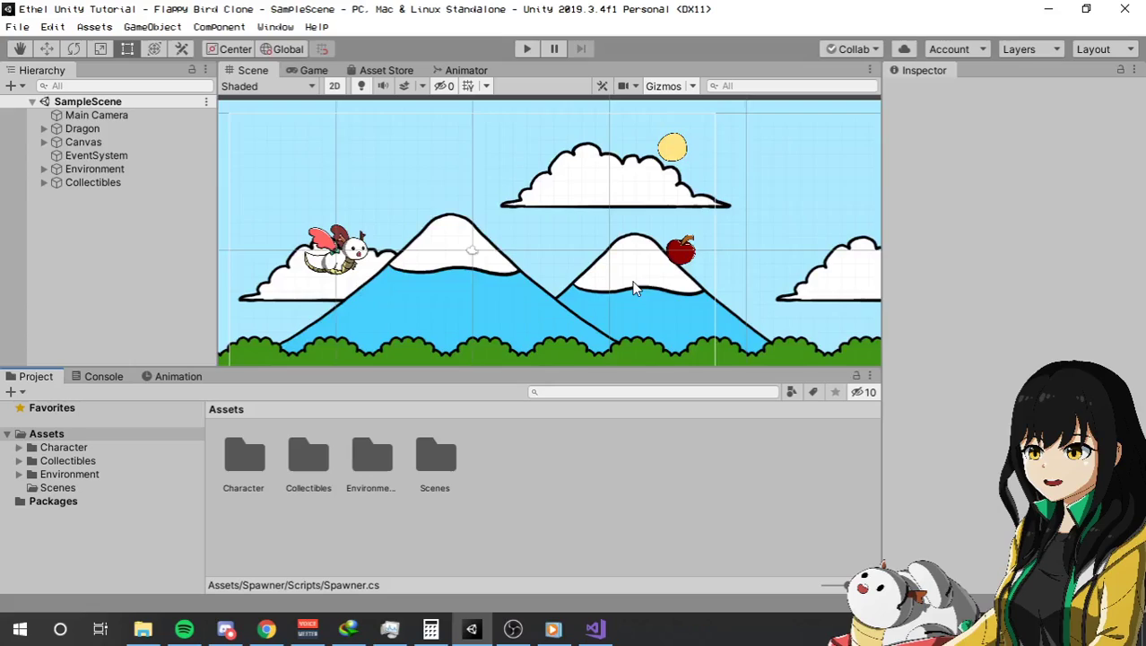
scroll(376, 323, up, 3)
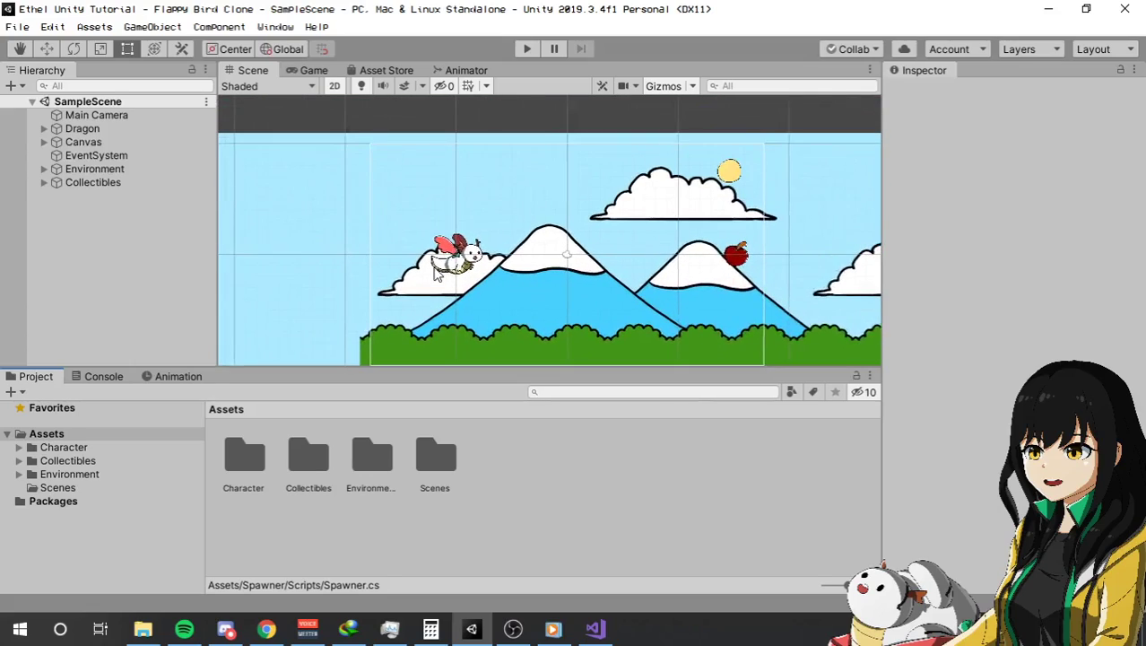
click(308, 70)
click(525, 49)
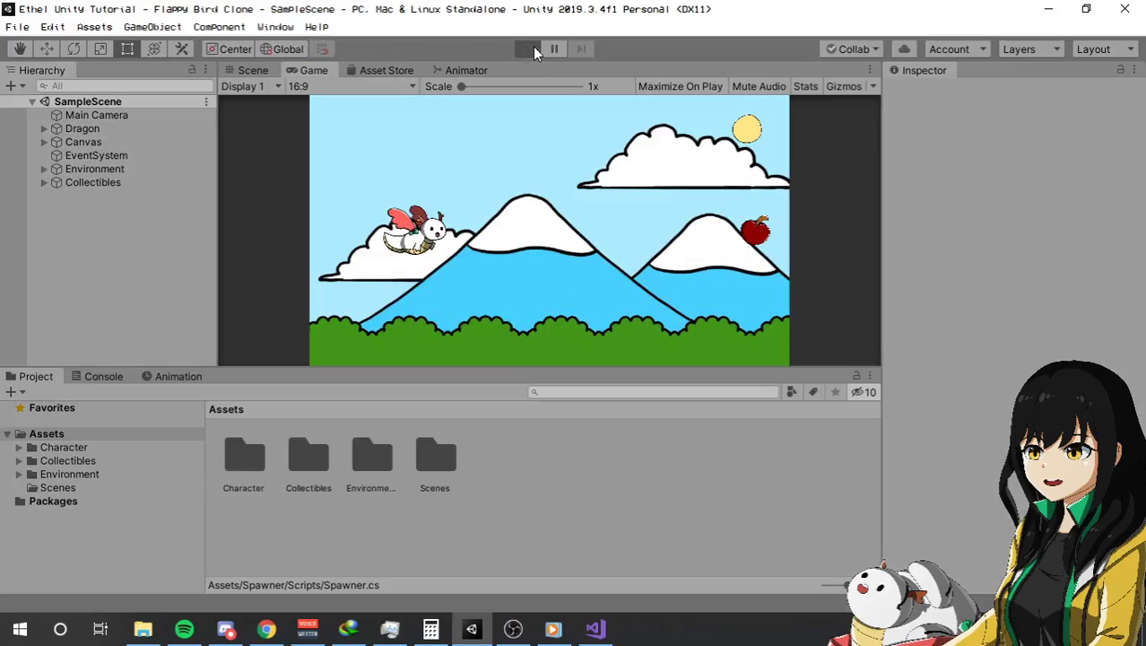
click(621, 256)
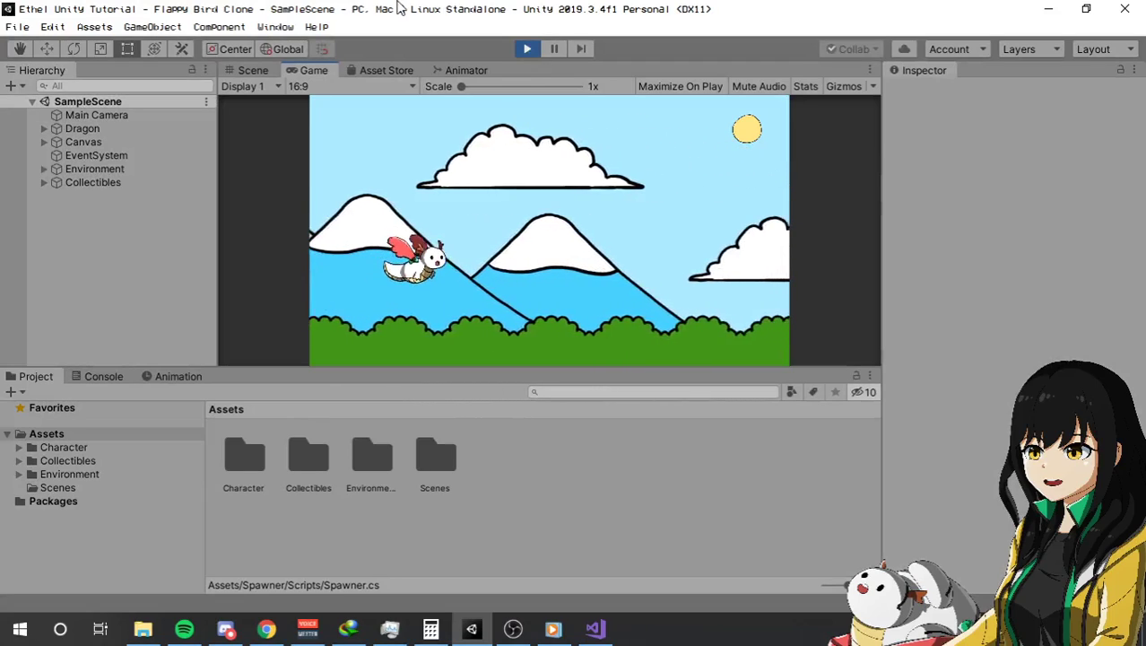
click(527, 48)
click(527, 49)
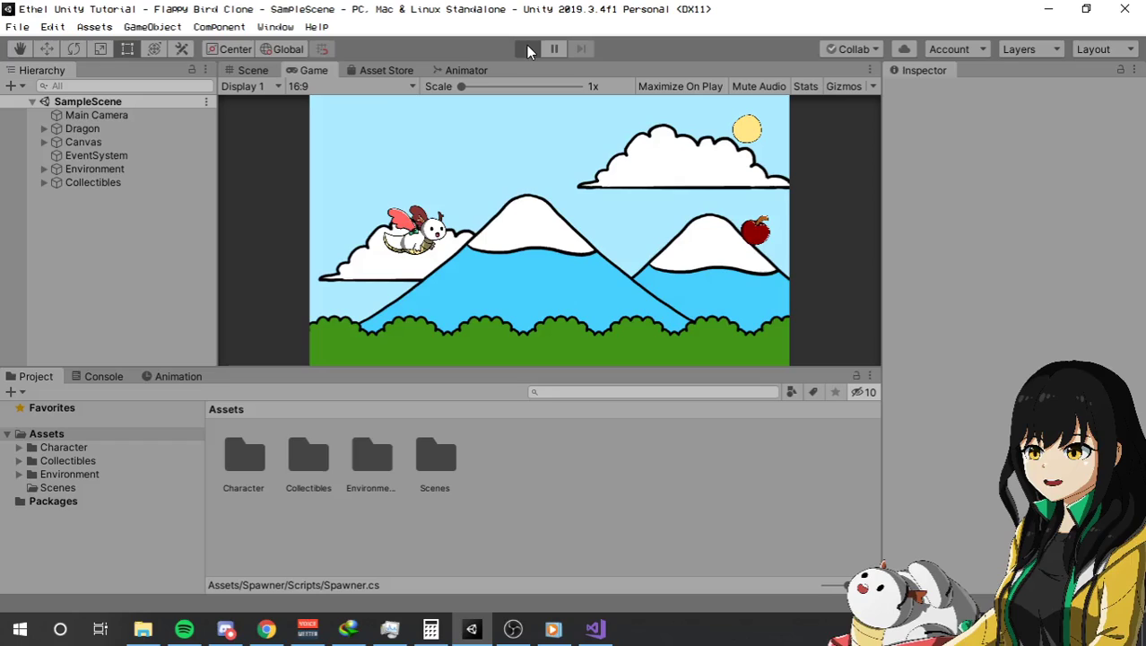
click(682, 244)
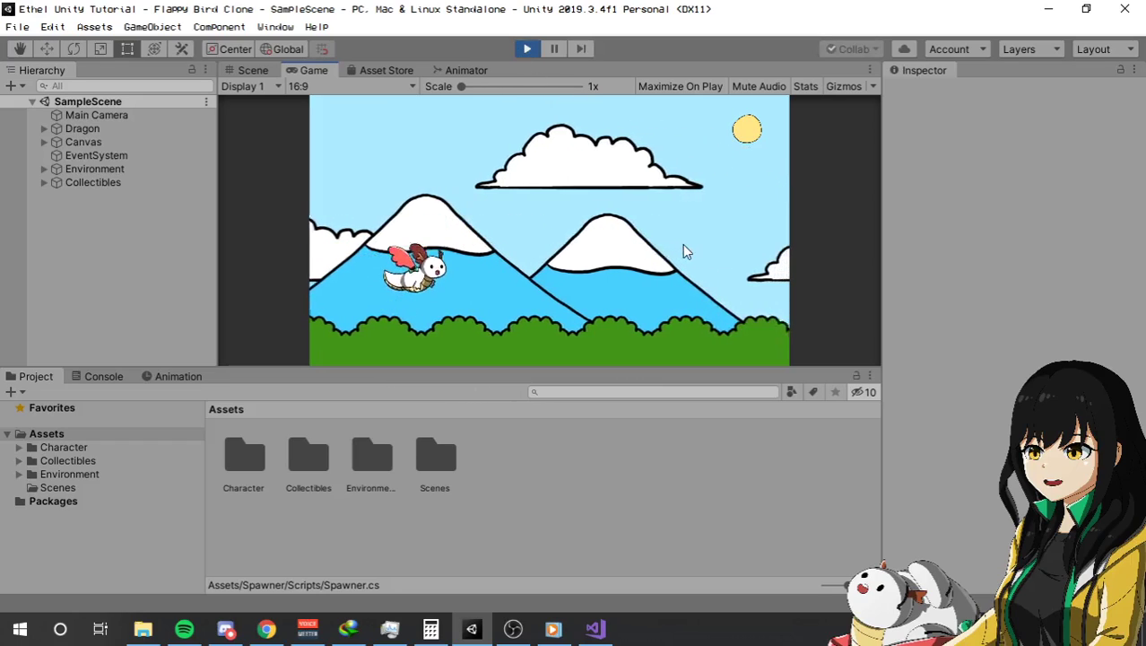
click(682, 244)
click(529, 49)
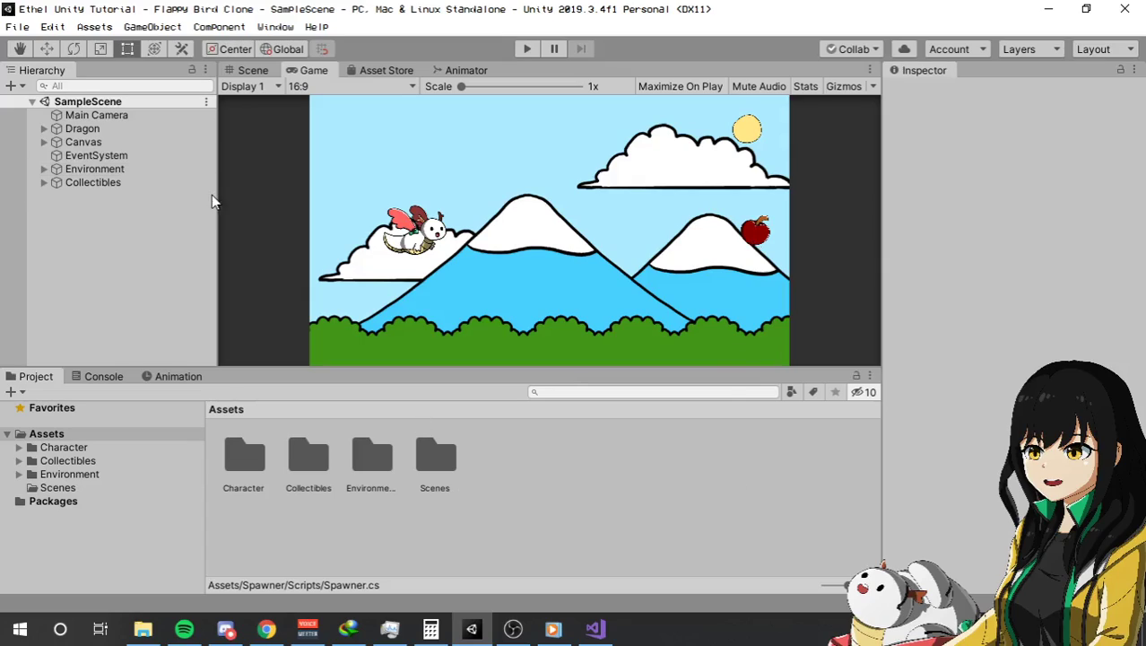
- Widen the Hierarchy, return to the Scene view and pan to frame the dragon, mountains and apple
mouse_move(217, 192)
mouse_down()
mouse_move(246, 192)
mouse_move(236, 192)
mouse_up()
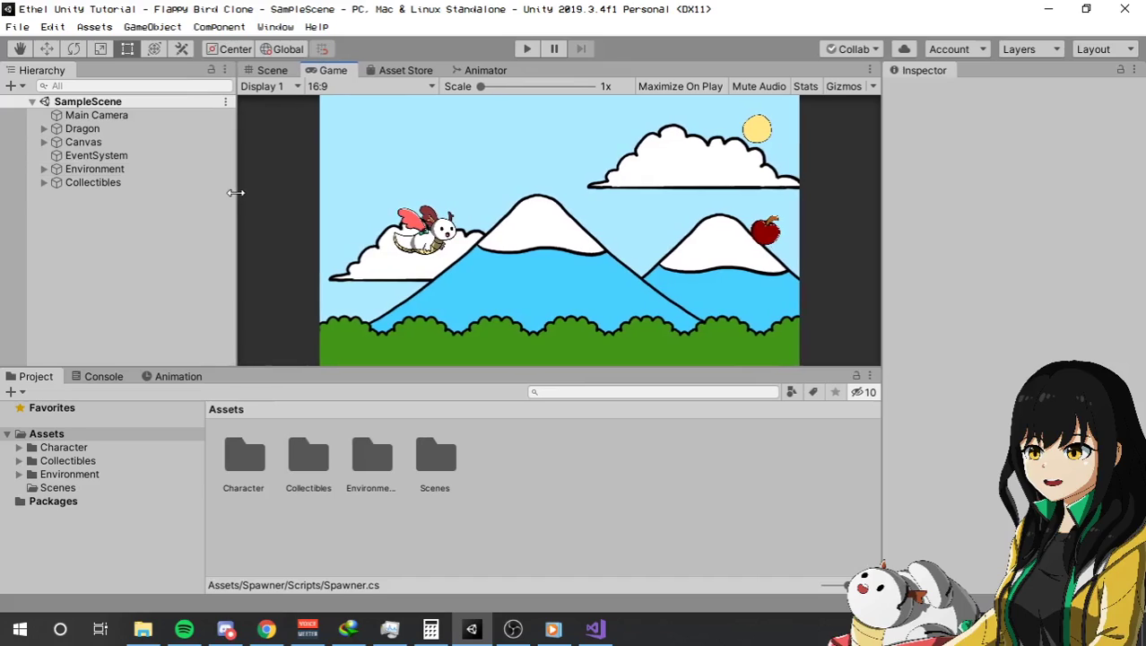
click(272, 69)
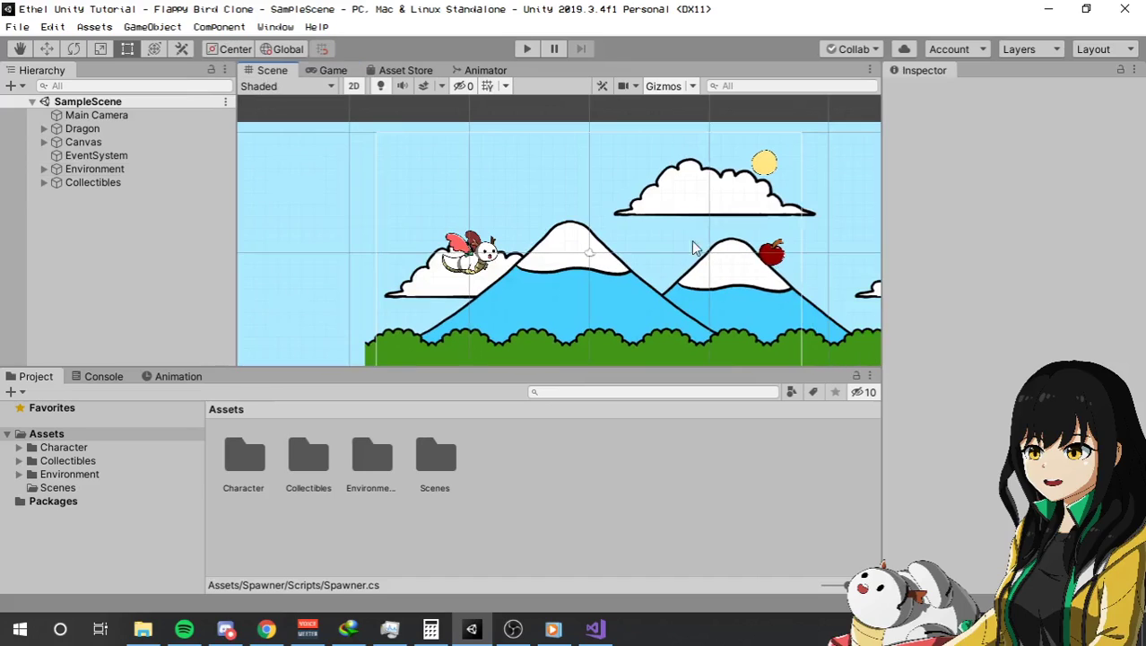
middle_drag(692, 249, 621, 203)
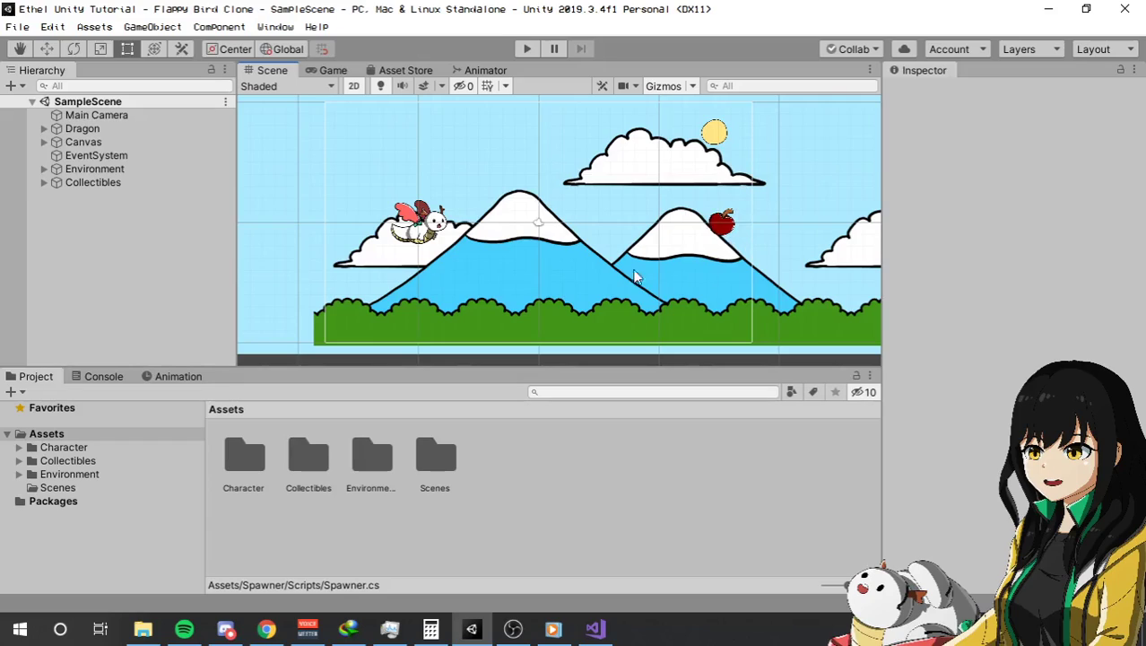
middle_drag(529, 143, 571, 189)
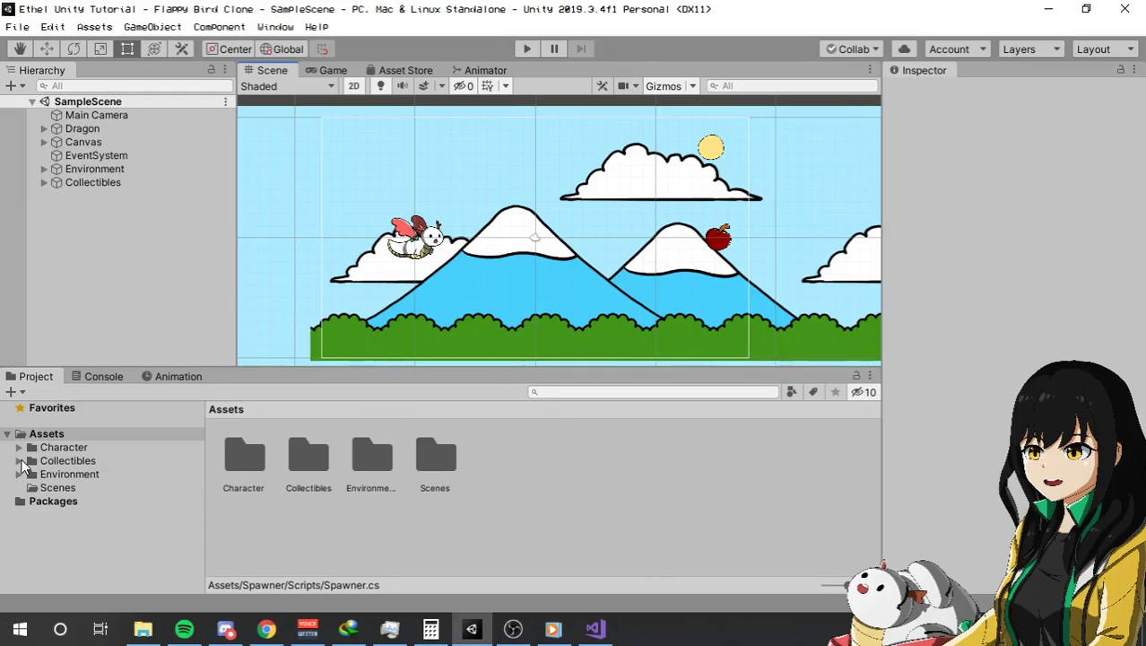
- Create a folder named 'Prefabs' inside Assets/Collectibles and open it
click(19, 460)
click(47, 462)
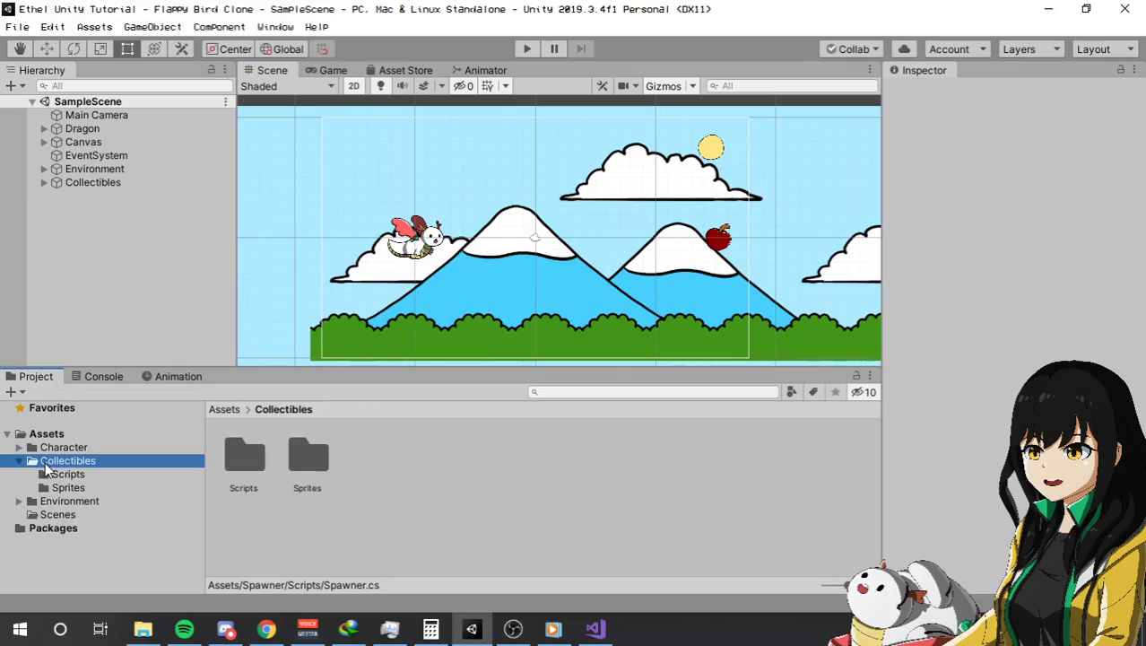
right_click(472, 484)
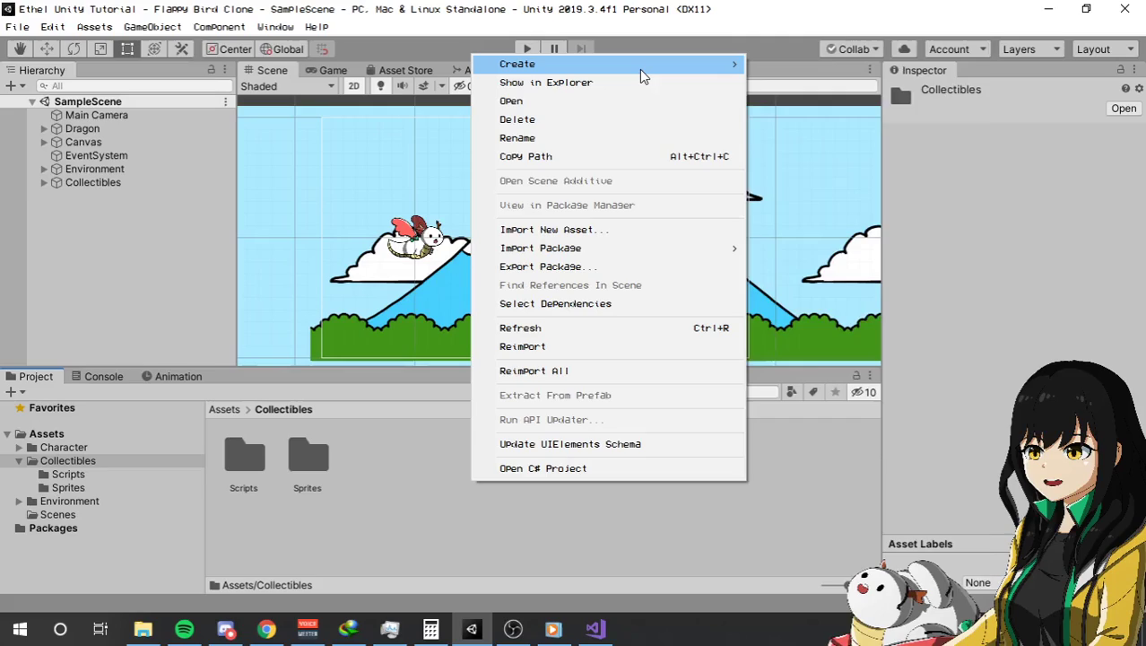
mouse_move(641, 76)
click(821, 27)
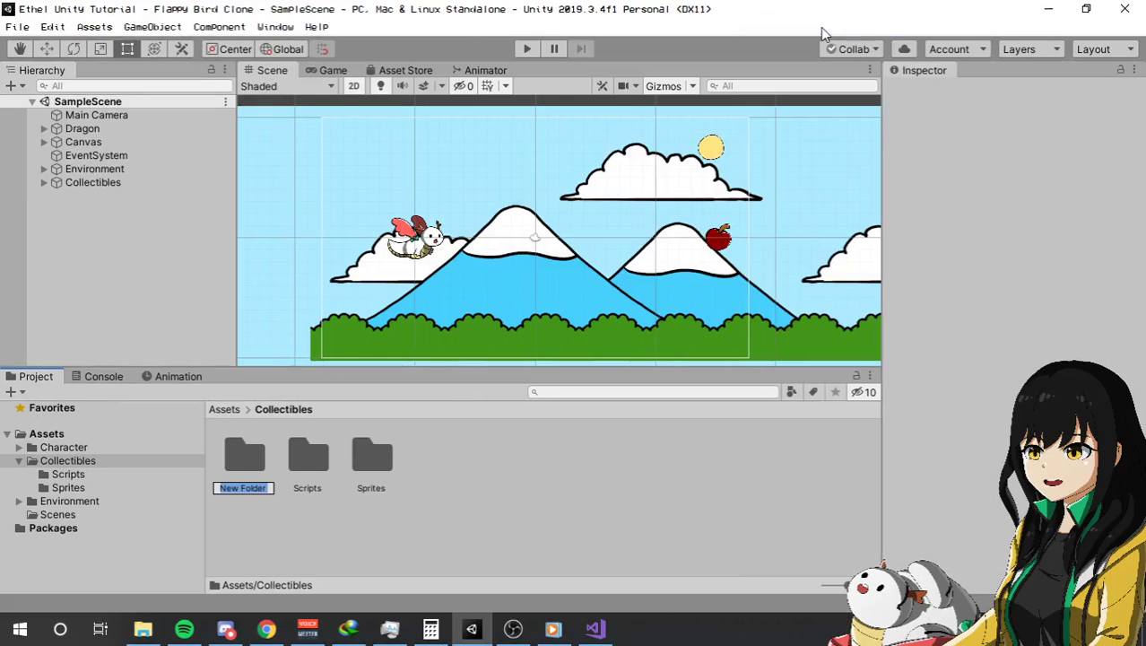
text(Prefabs)
key(Return)
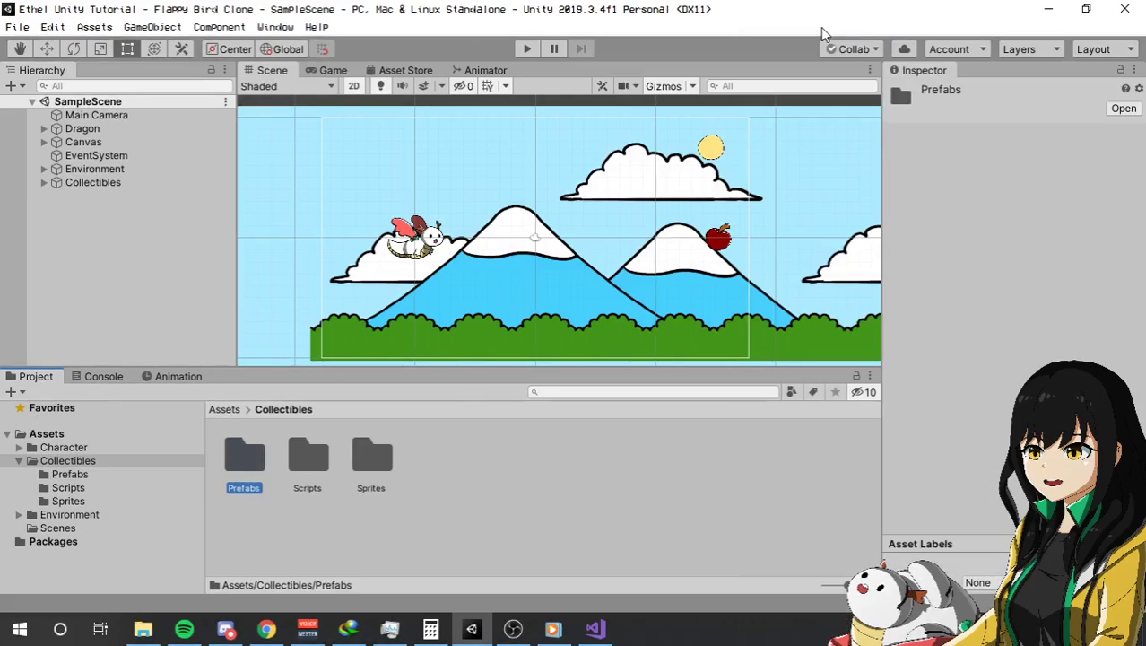
key(Return)
click(431, 499)
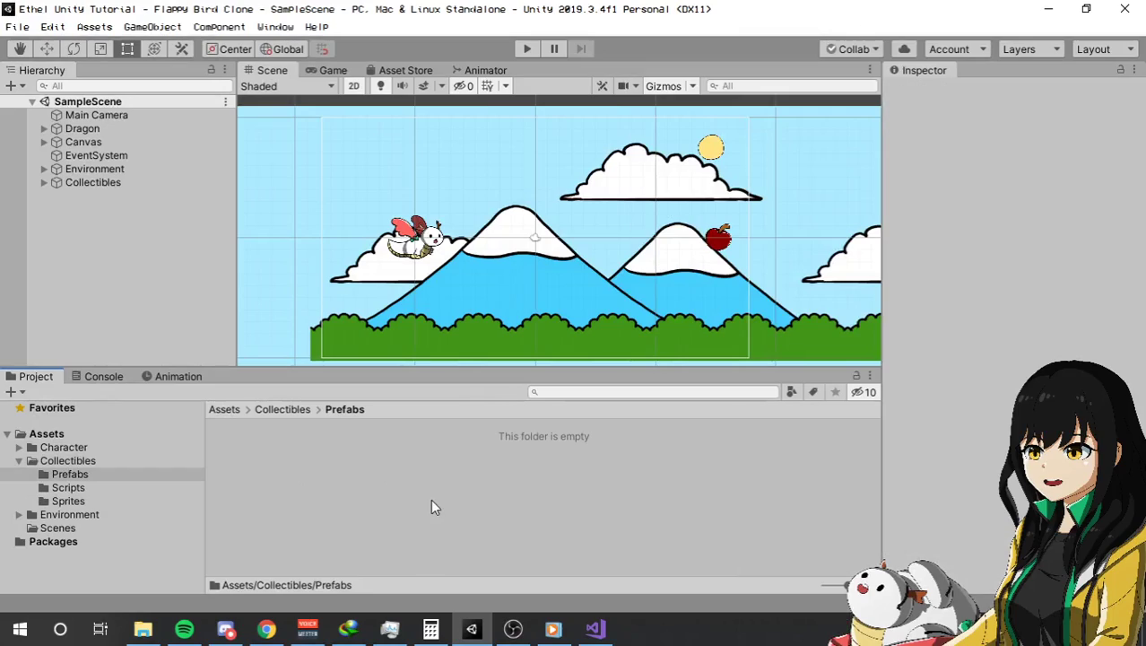
- Turn the scene's Collectible apple into a prefab asset in Assets/Collectibles/Prefabs and select it
click(45, 183)
click(101, 195)
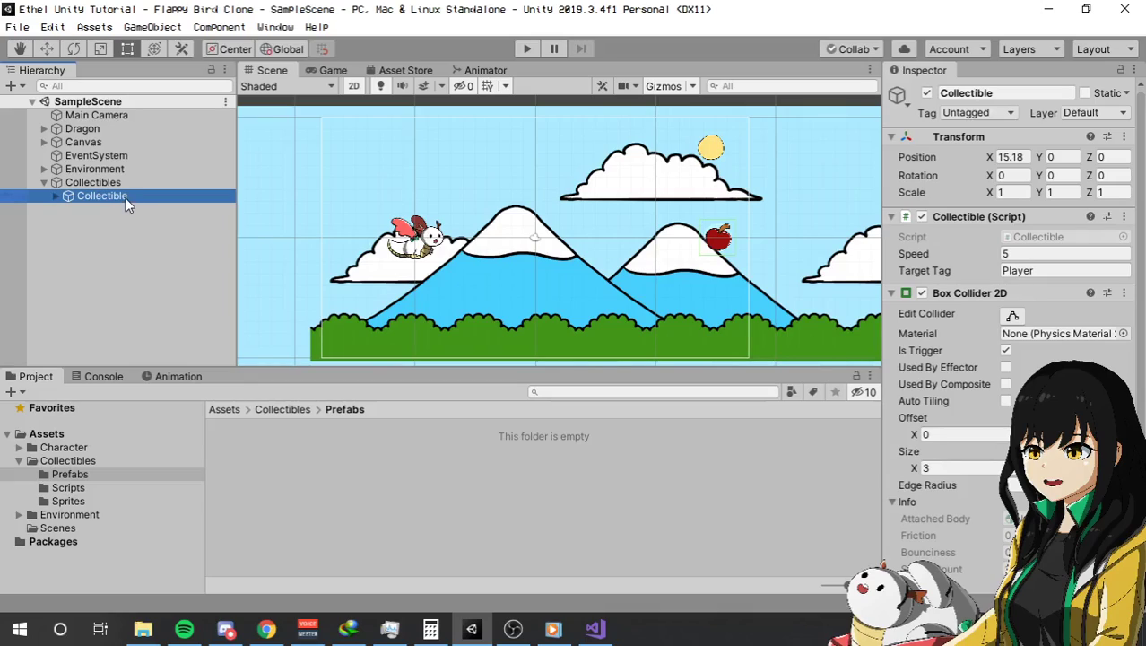
drag(125, 205, 320, 474)
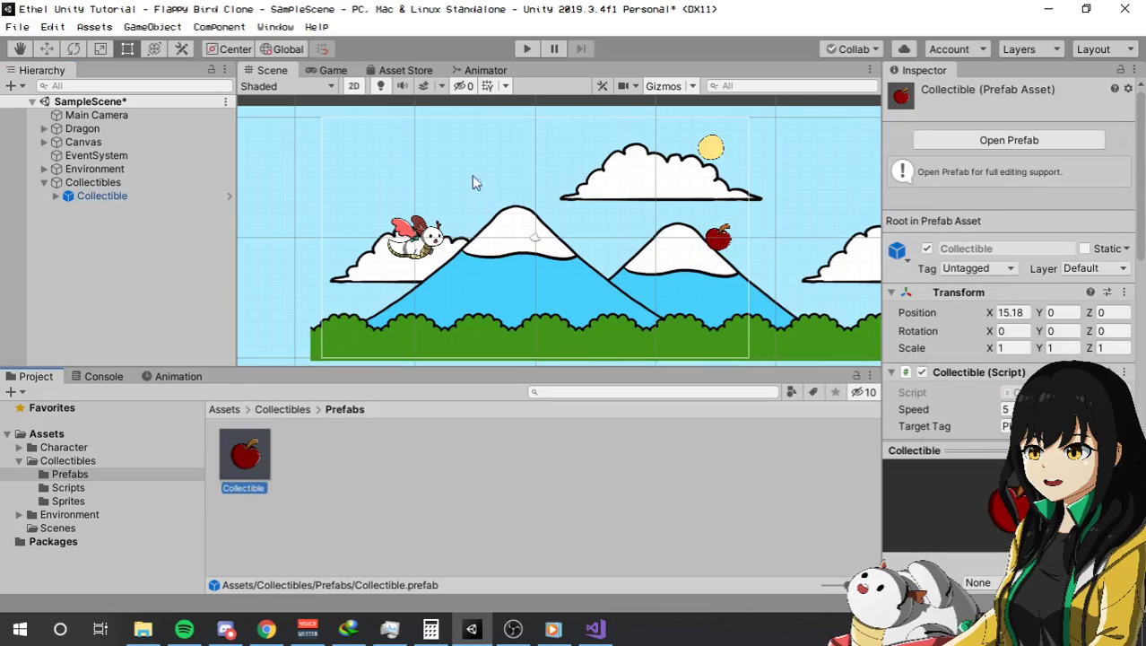
scroll(508, 144, down, 3)
click(253, 470)
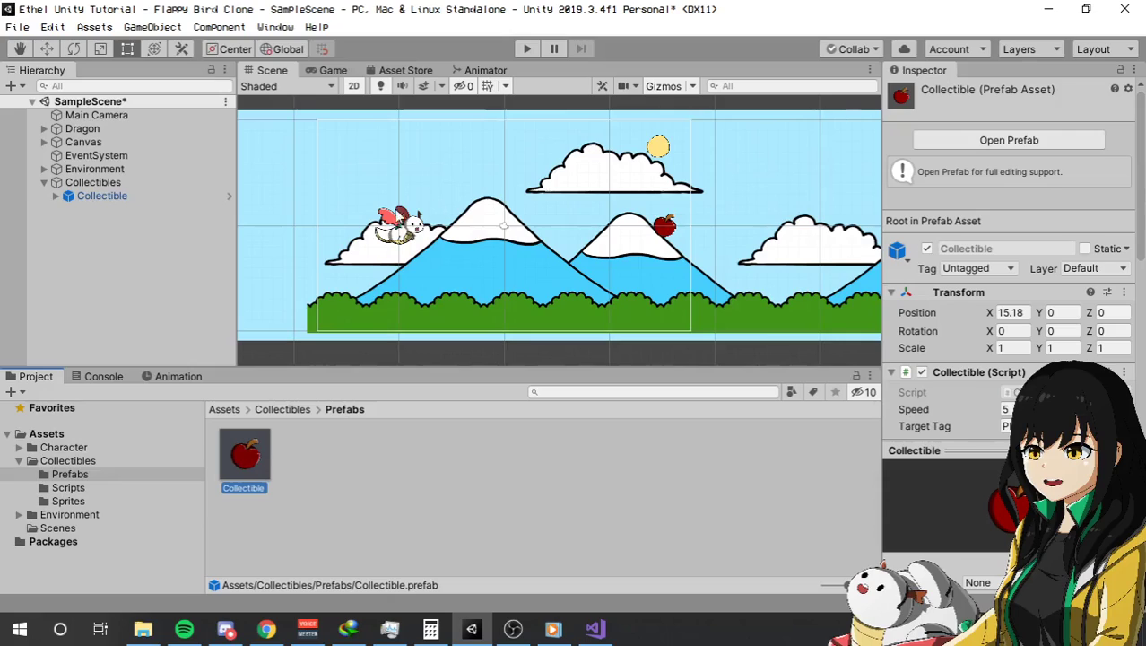
scroll(558, 202, up, 3)
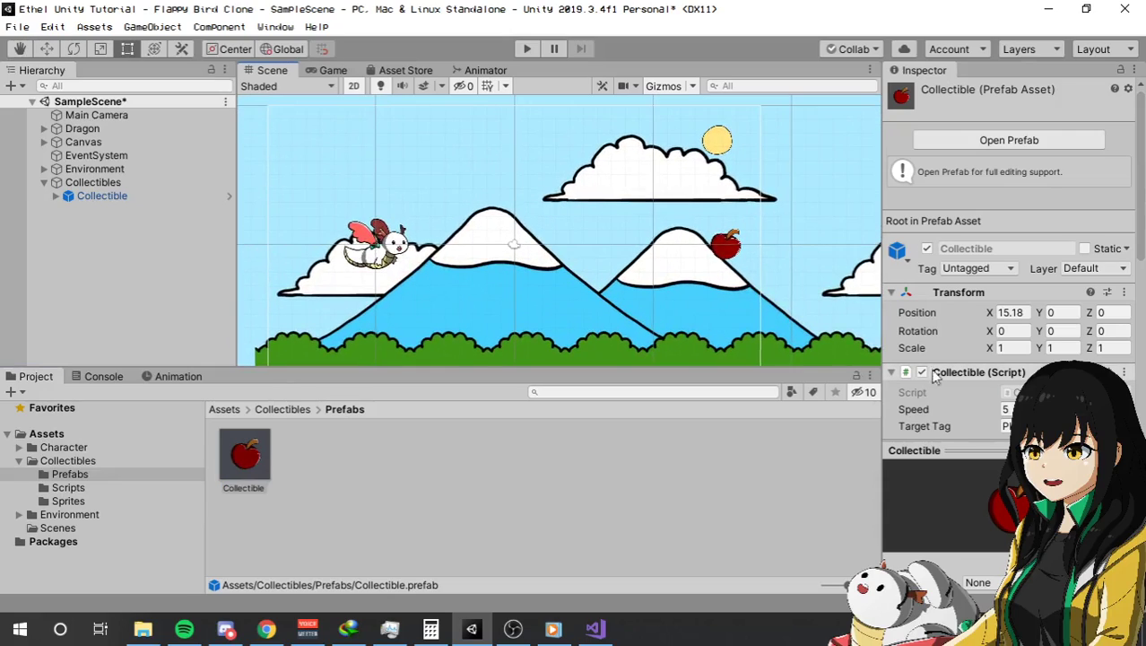
- Duplicate the Collectible apple twice, move a copy onto the cloud, and enter Speed 8 on Collectible (2)
click(115, 197)
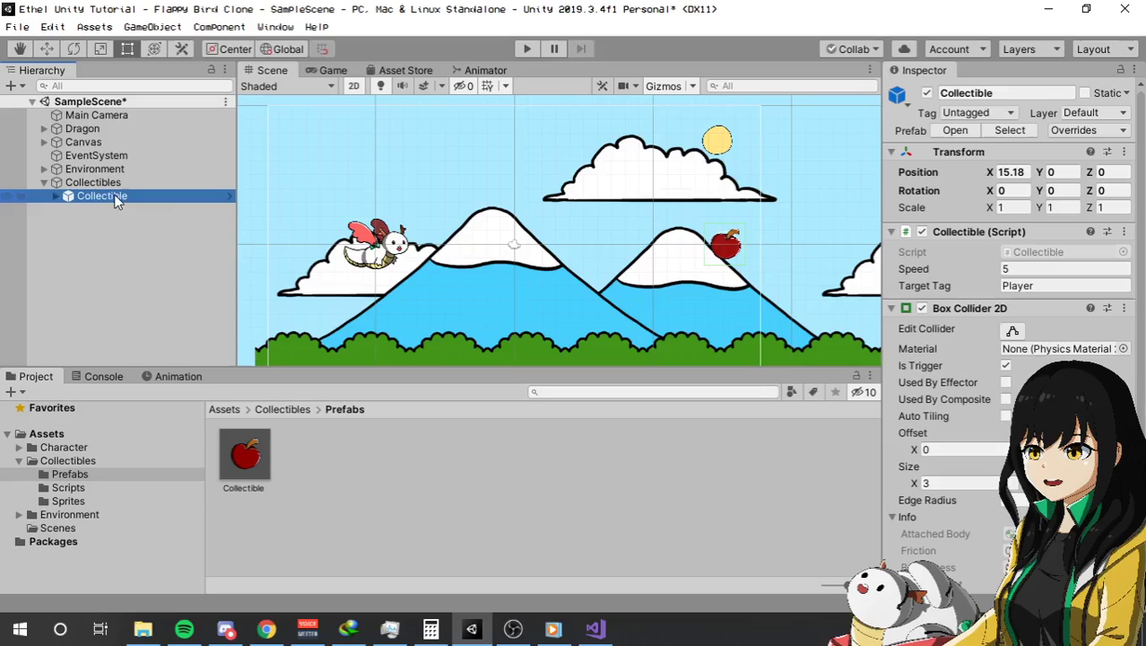
key(ctrl+d)
key(w)
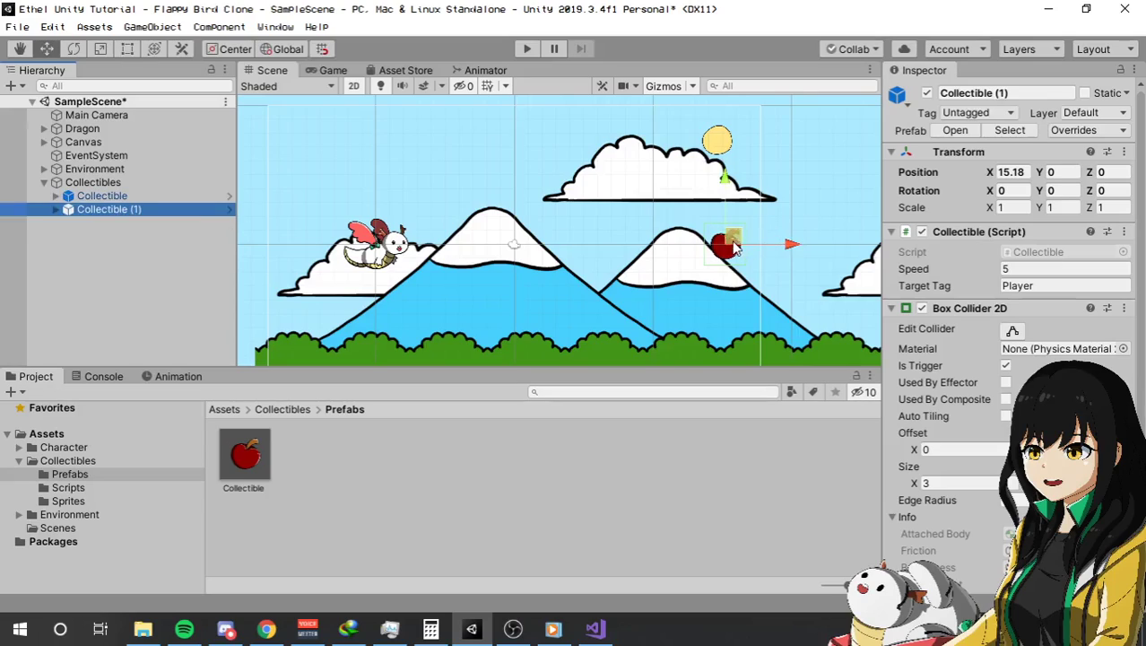
key(ctrl+d)
drag(739, 244, 651, 287)
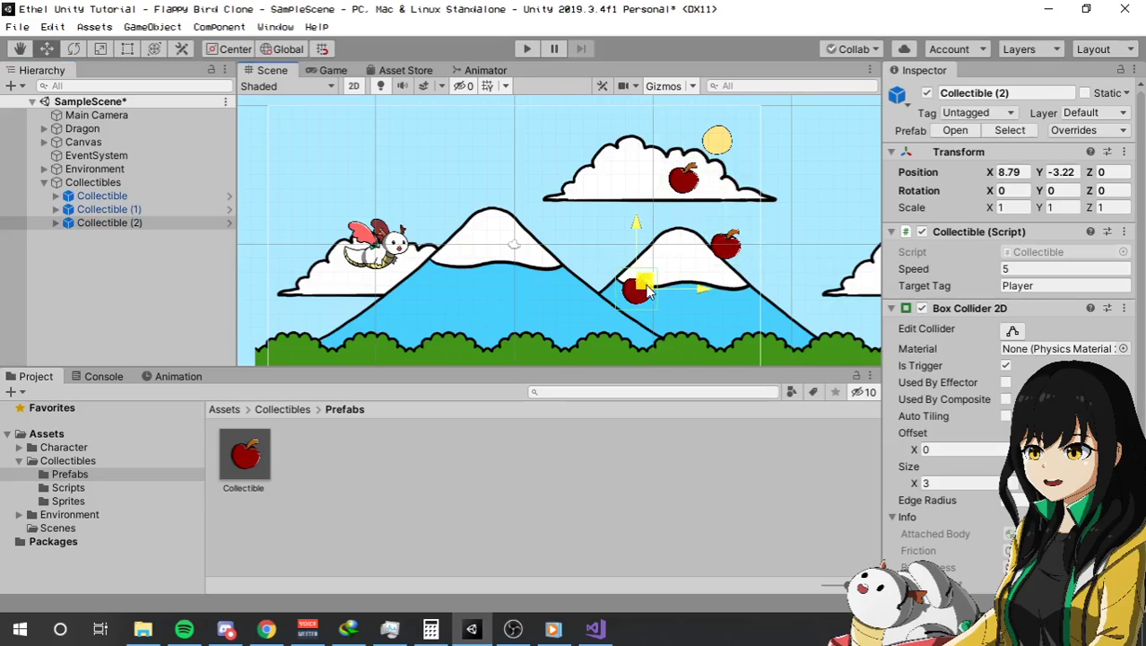
click(1048, 272)
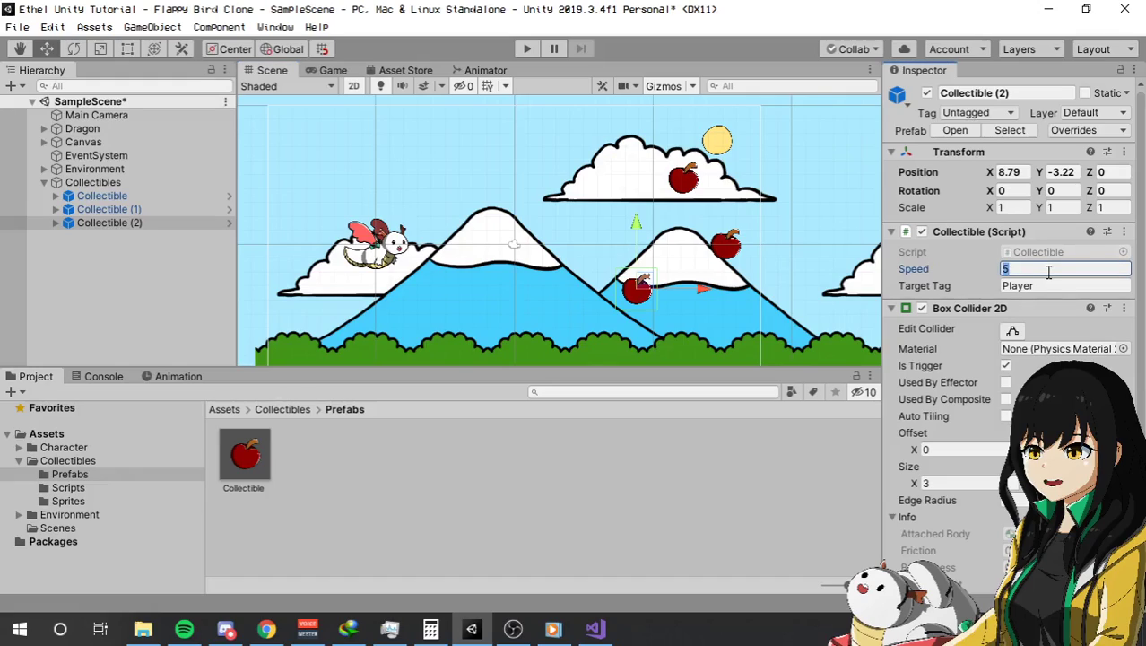
text(8)
- Compare the three collectibles' Speed values, then clear Collectible (2)'s Speed field
click(124, 210)
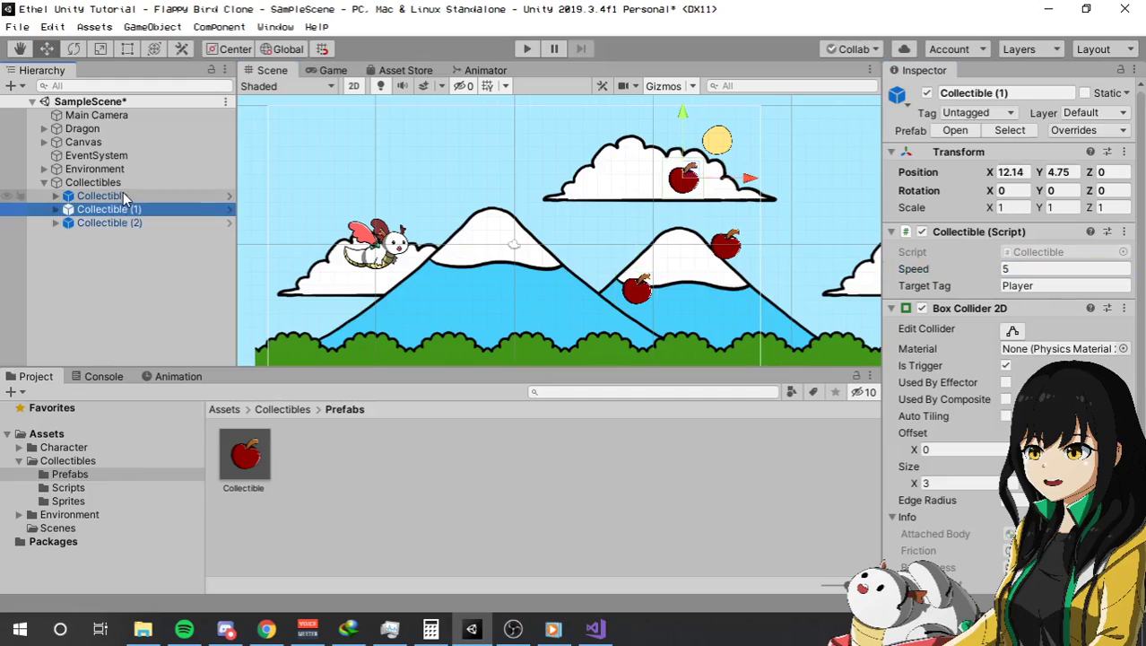
click(123, 195)
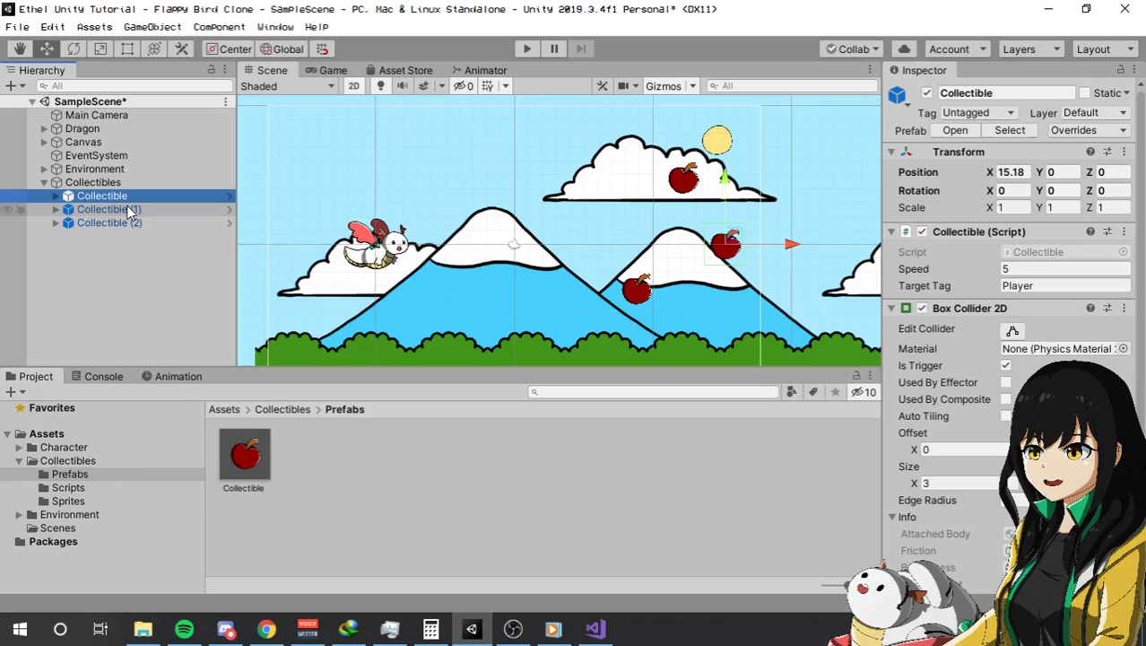
click(126, 209)
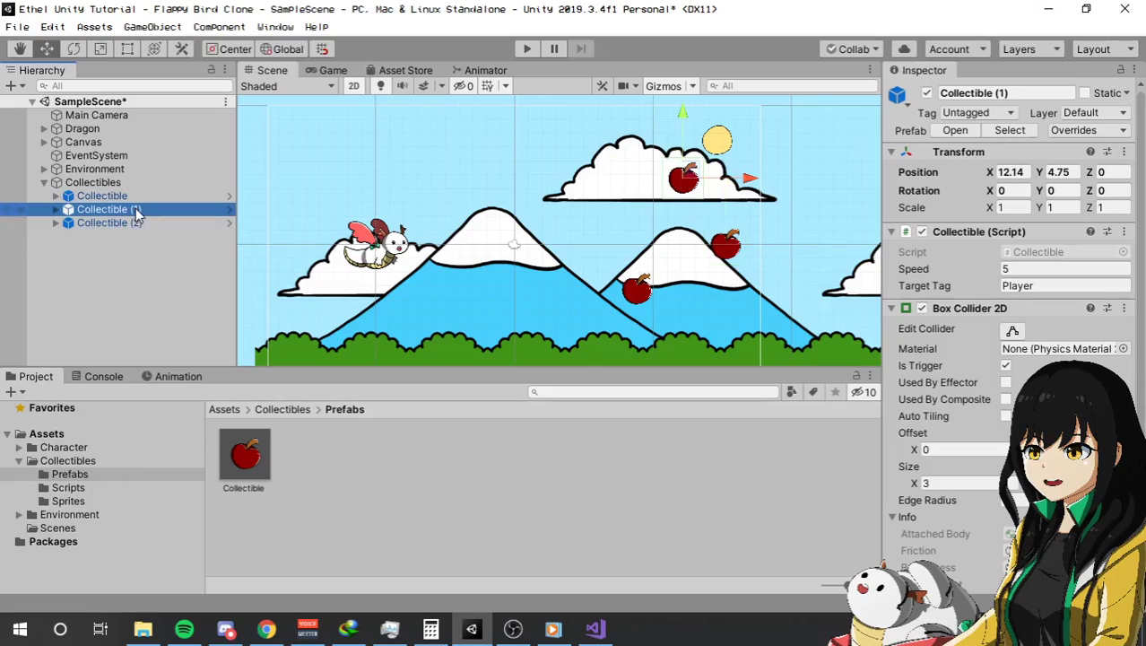
click(135, 222)
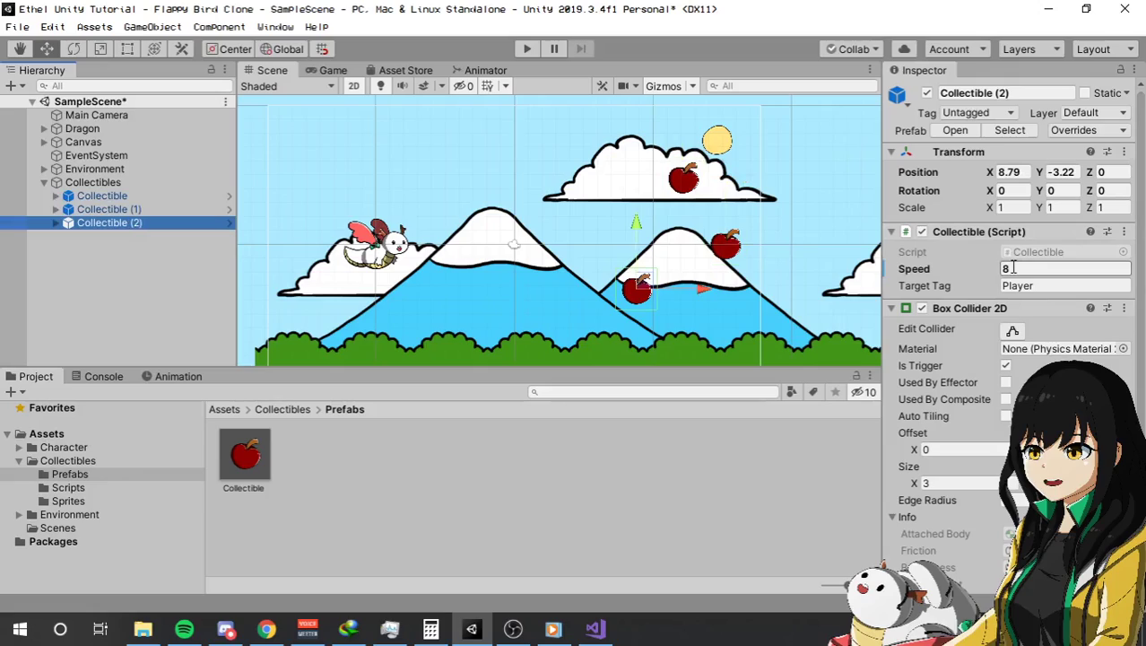
click(130, 208)
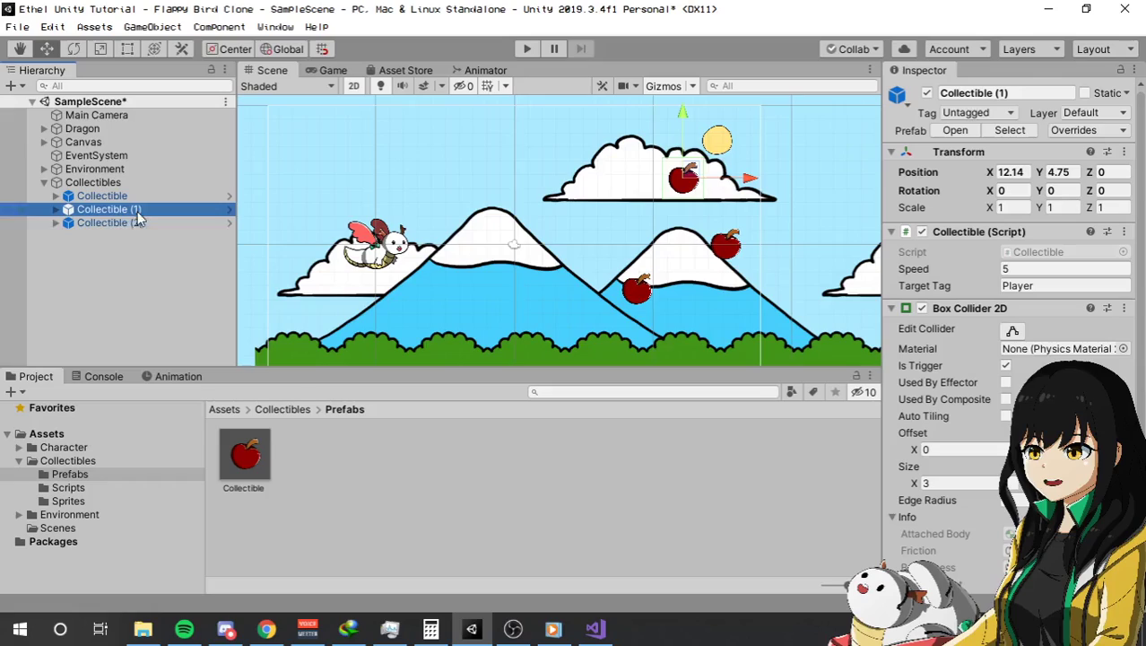
click(136, 223)
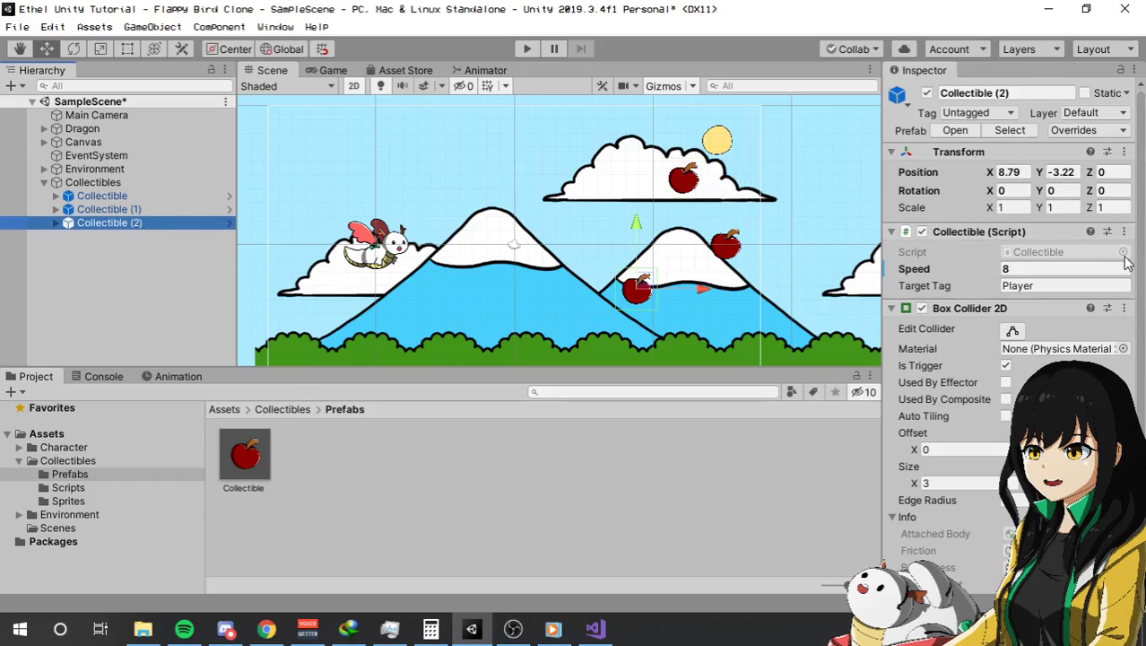
click(1117, 254)
click(156, 214)
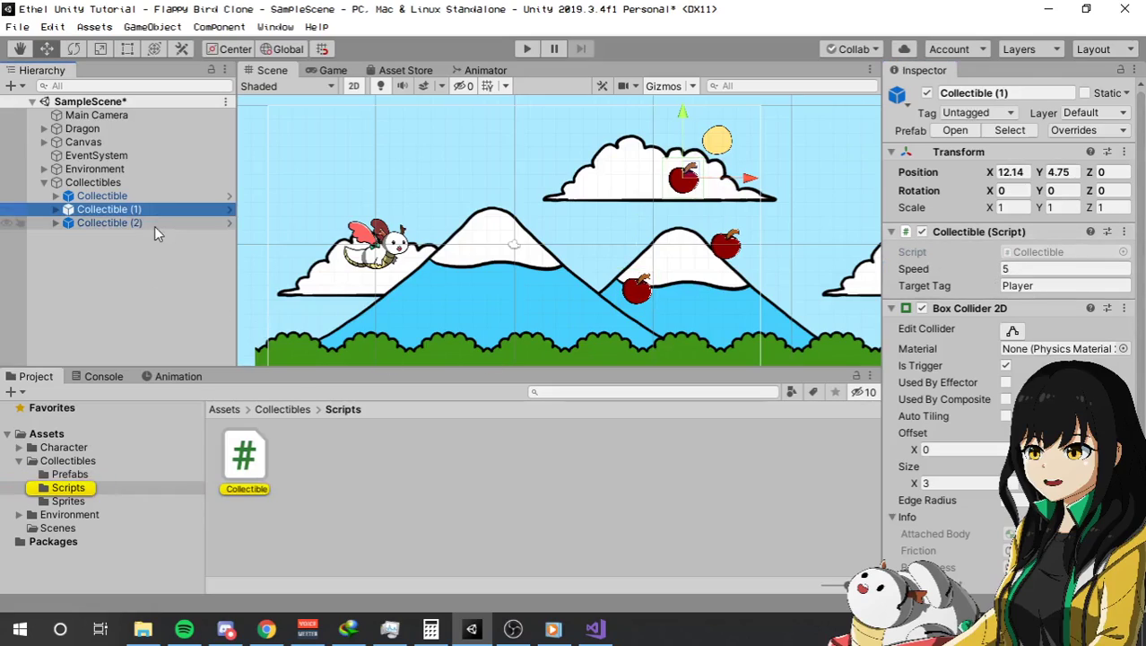
click(154, 224)
click(1040, 268)
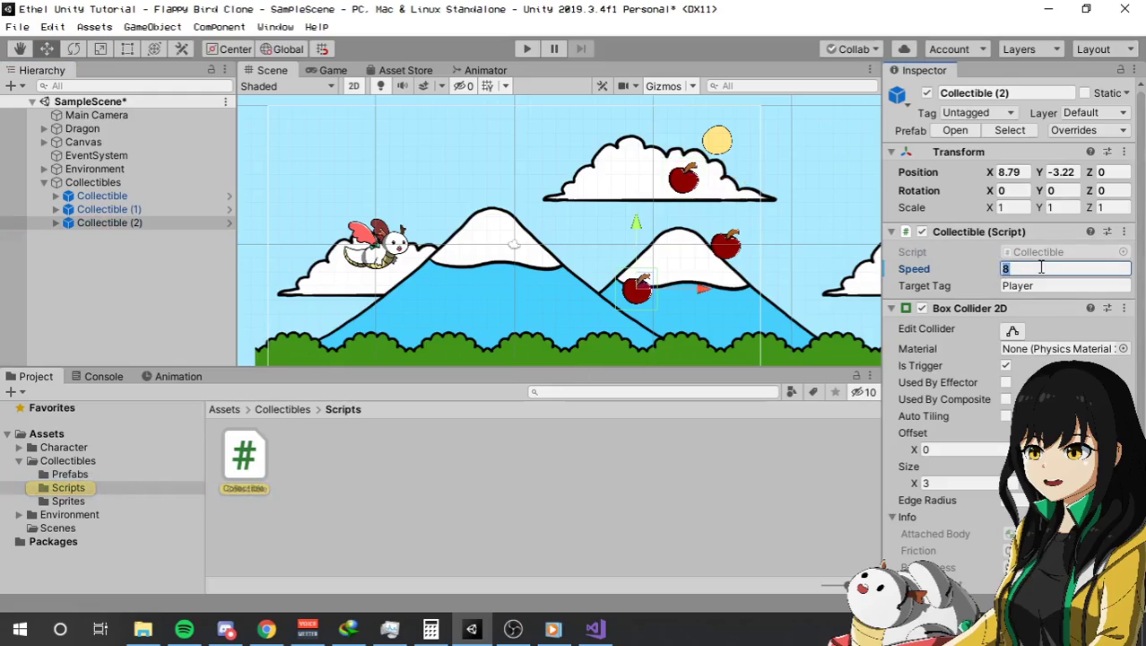
key(BackSpace)
- Set Collectible (2)'s Speed to 5 and reselect it in the Hierarchy
text(5)
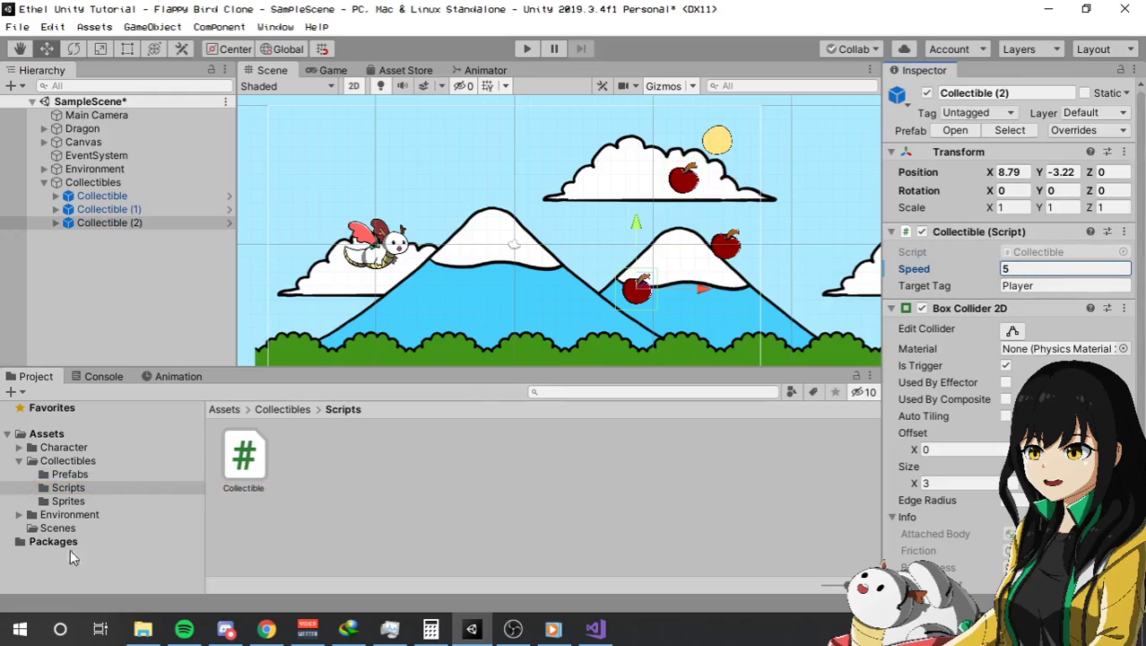
click(75, 501)
click(79, 475)
click(338, 504)
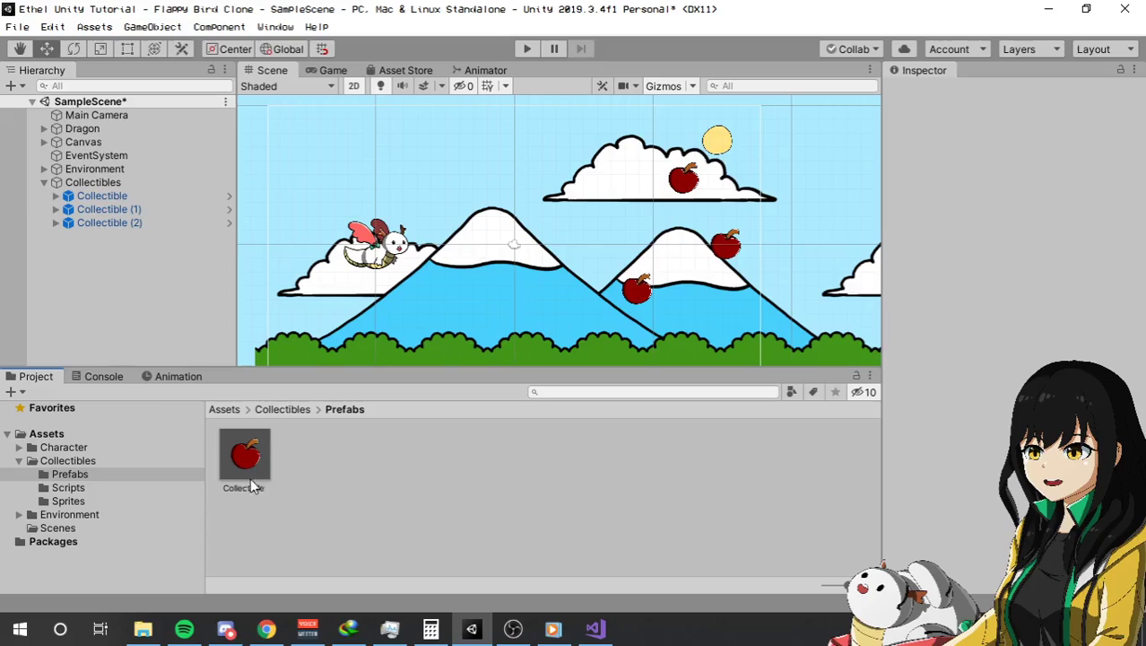
click(135, 210)
click(135, 222)
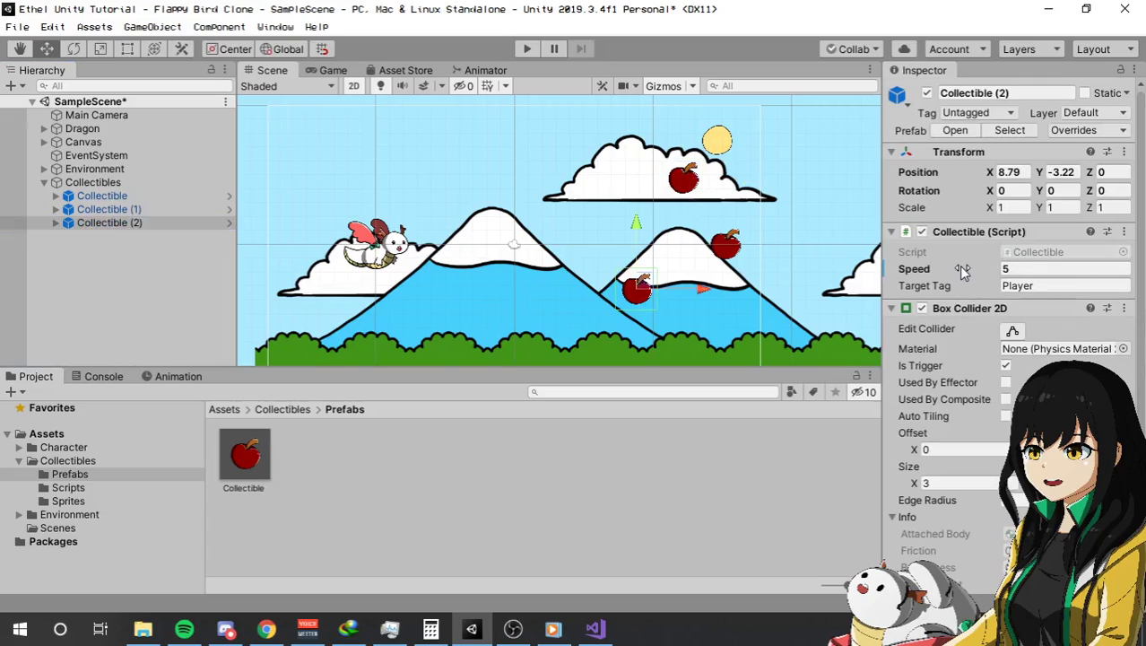
- Apply the Speed of 5 to the Collectible prefab and select the prefab asset's Speed field
right_click(928, 270)
click(987, 275)
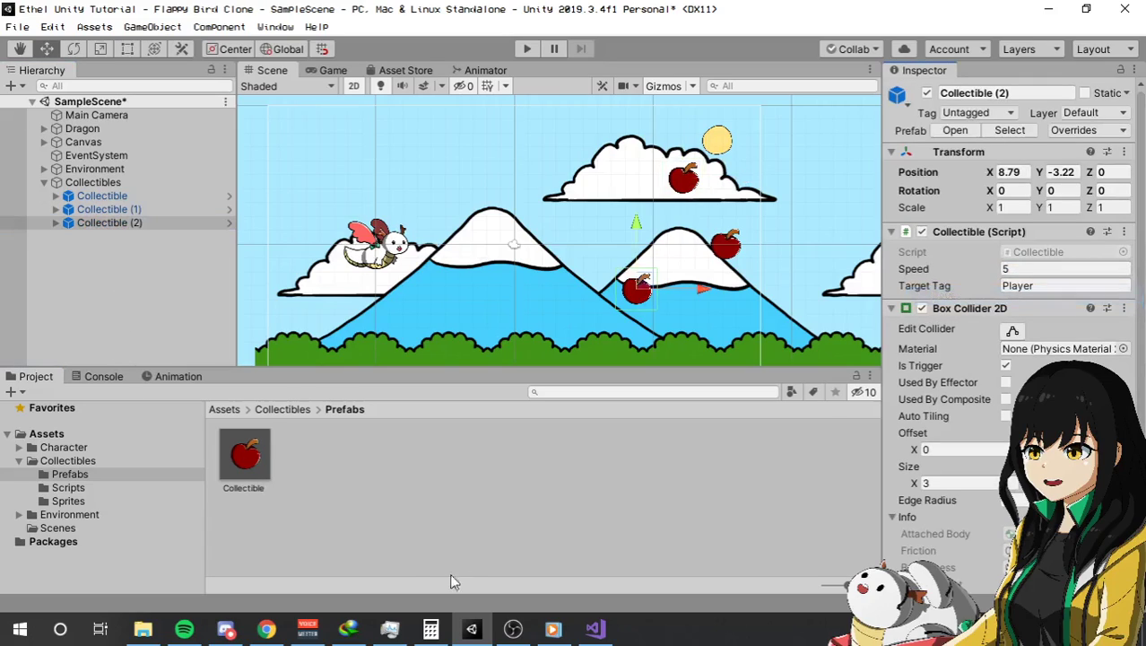
click(235, 454)
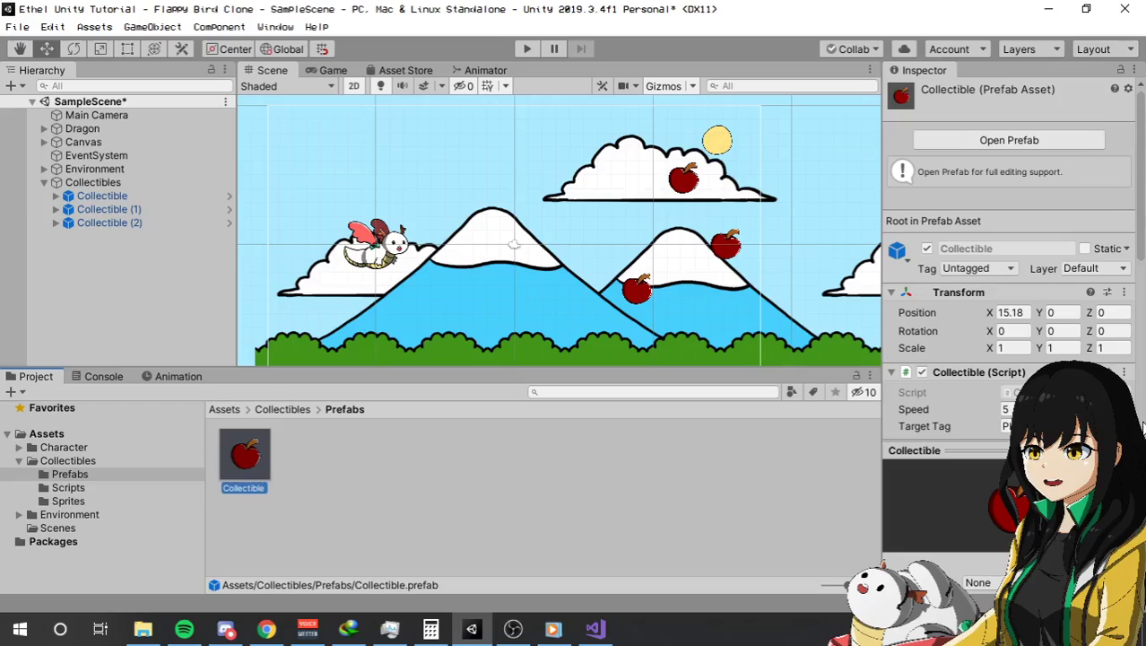
click(1007, 409)
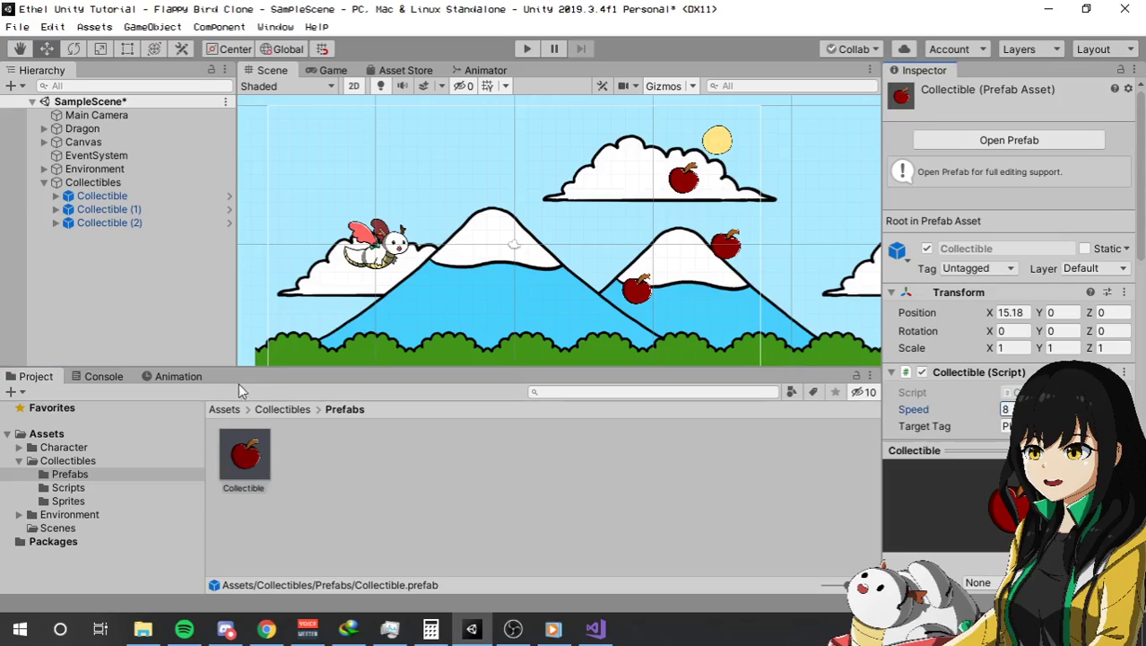
- Verify Collectible, Collectible (1) and Collectible (2) all show Speed 8, then reselect the prefab asset
click(107, 197)
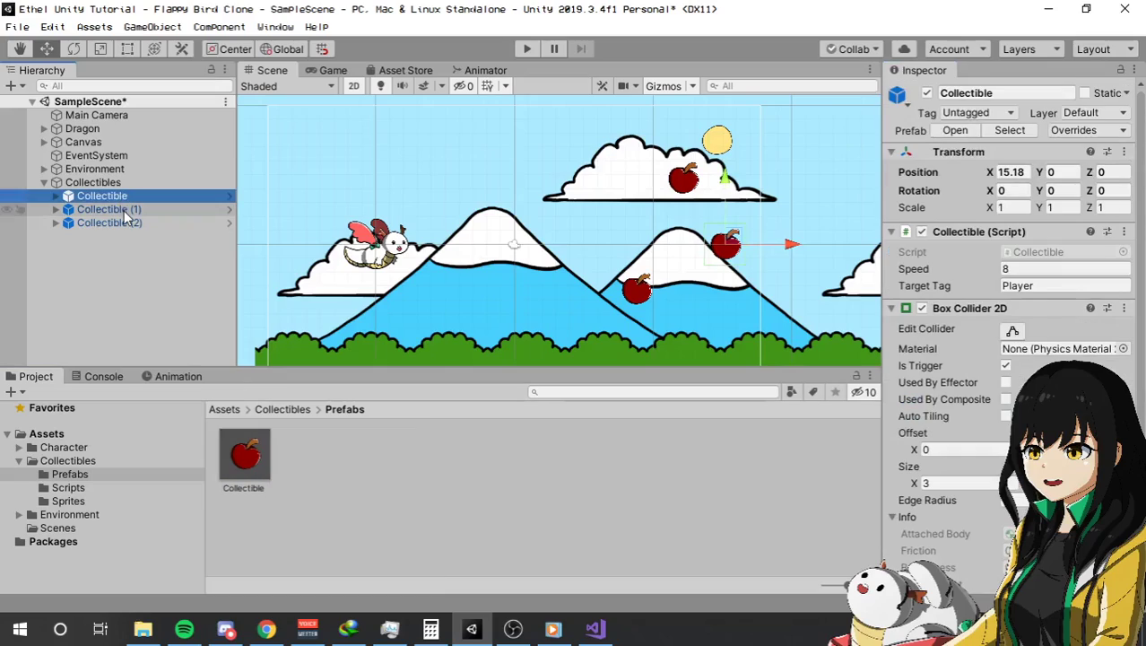
click(124, 210)
click(129, 221)
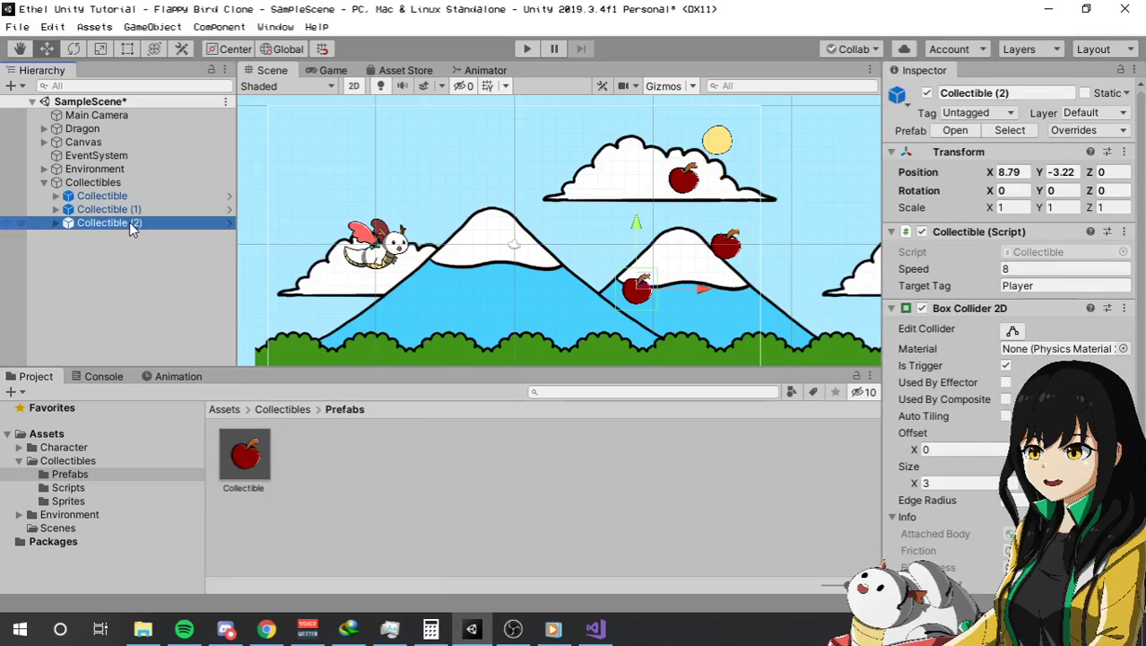
key(Up)
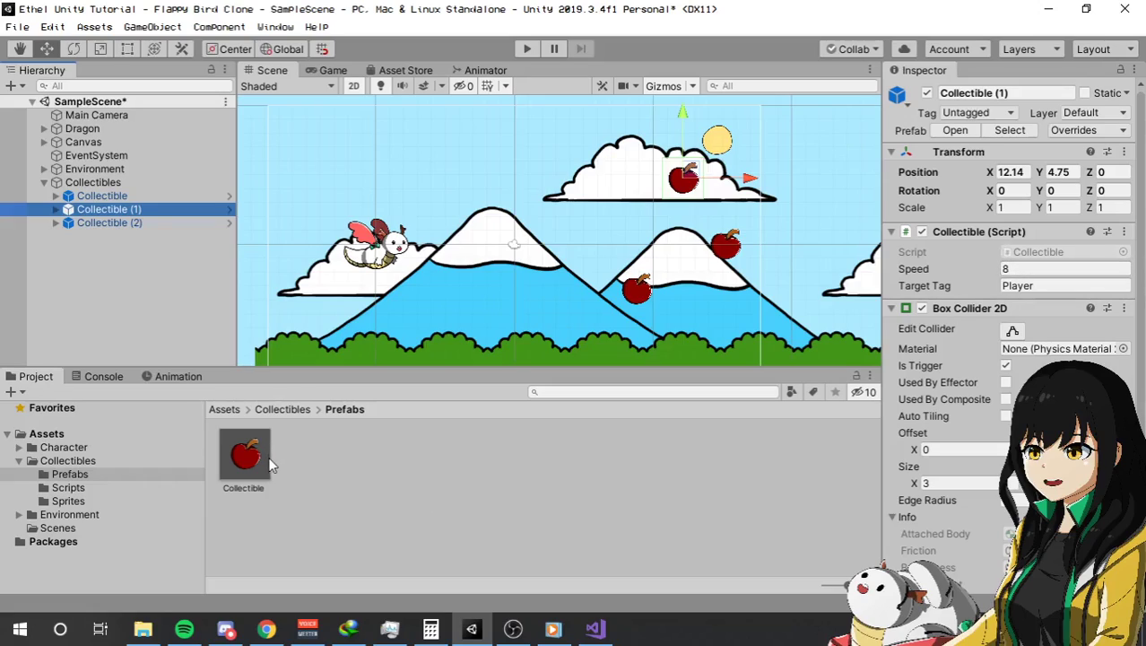
scroll(951, 422, down, 3)
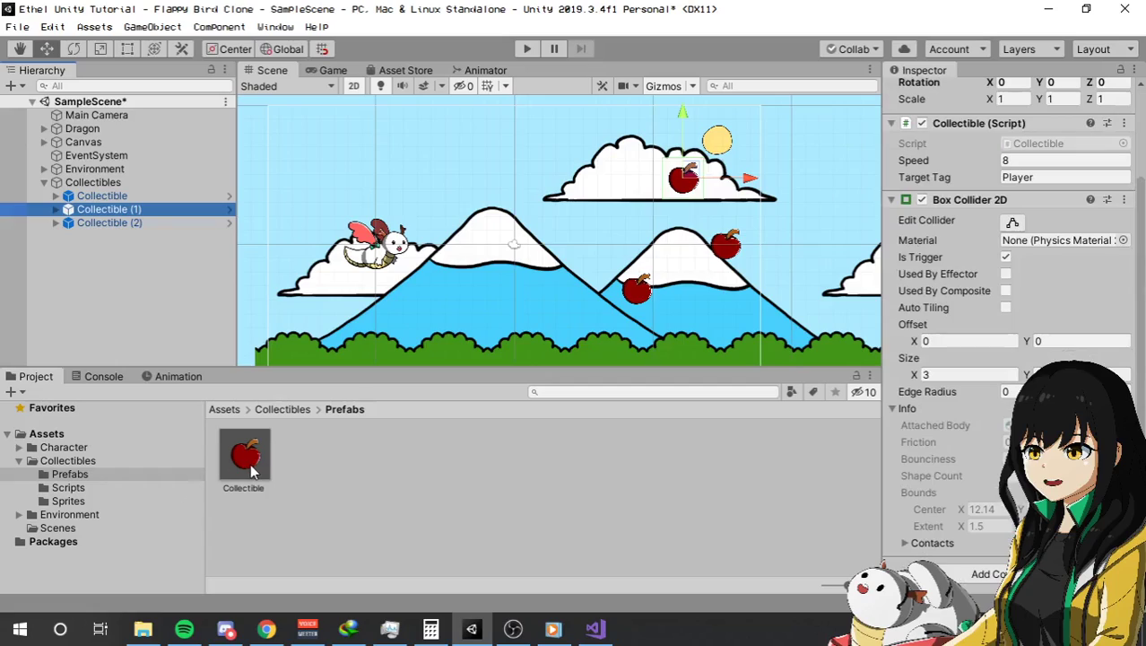
click(253, 471)
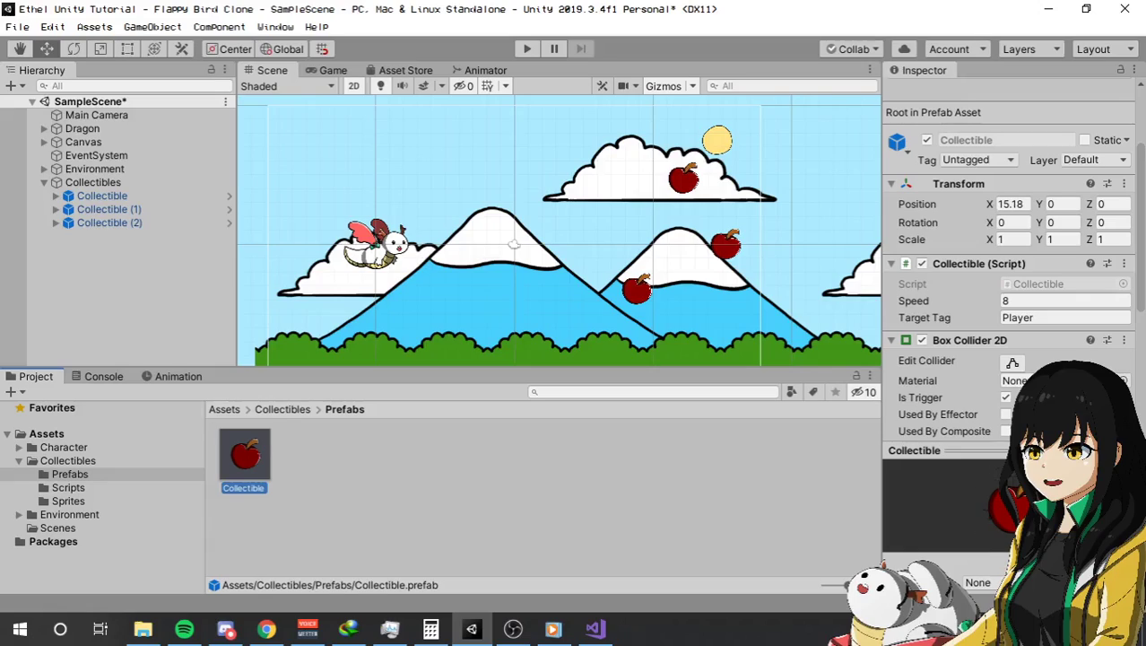
- Swap the Collectible prefab's Apple graphic to the Sun sprite, save, and return to the scene
double_click(250, 469)
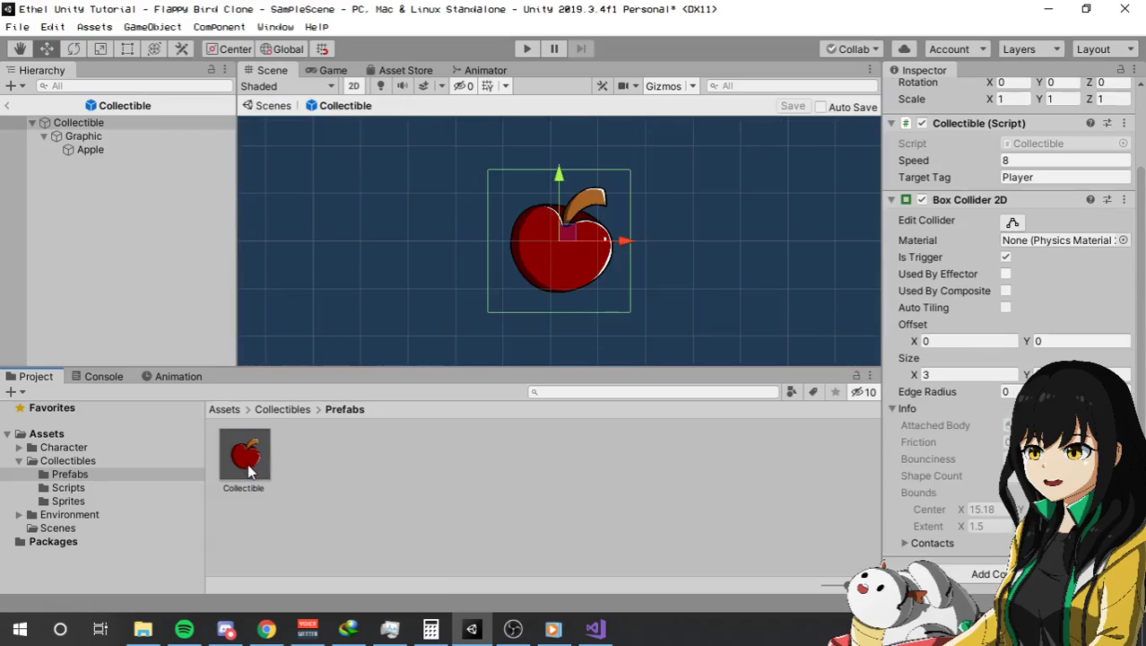
click(104, 151)
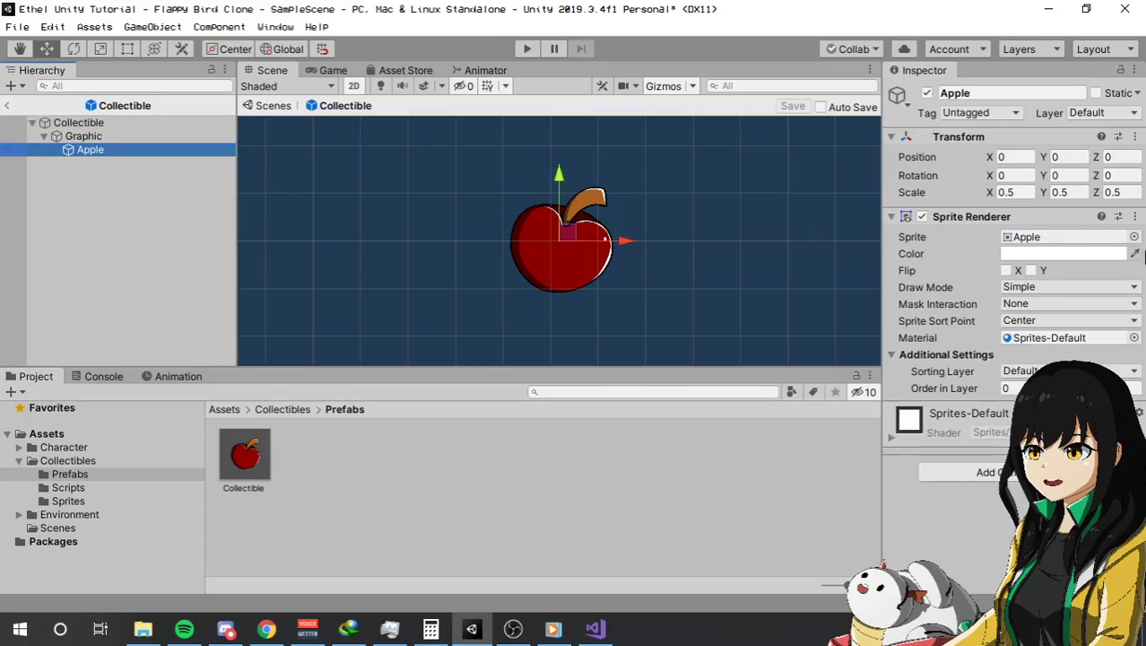
click(1133, 237)
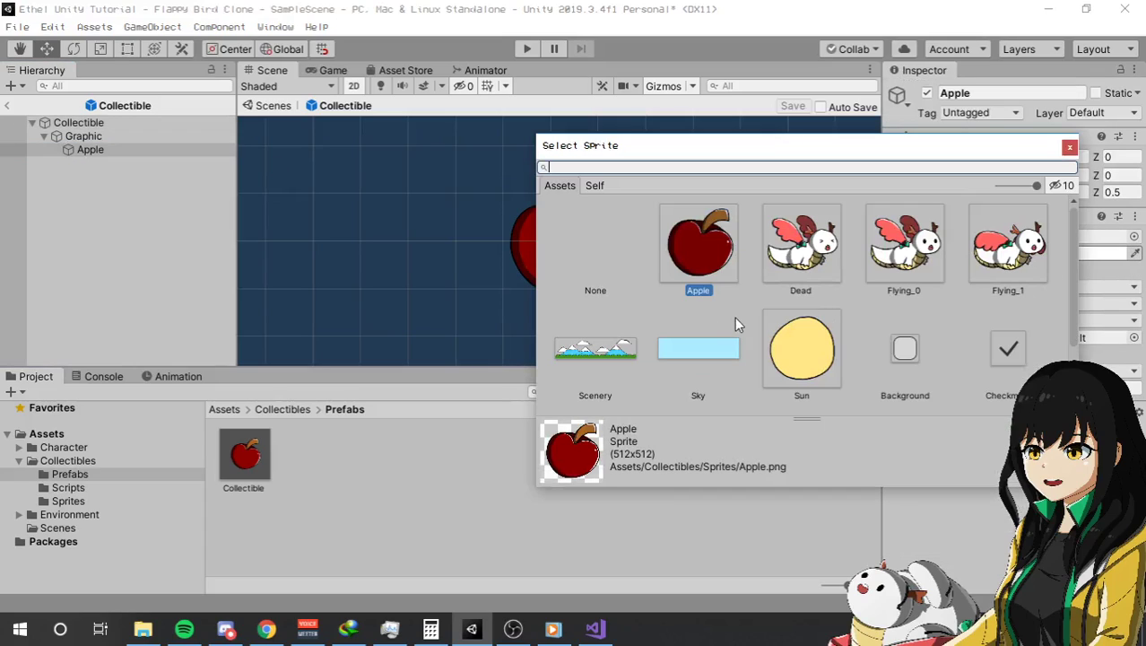
scroll(735, 316, down, 2)
scroll(742, 339, up, 2)
double_click(796, 348)
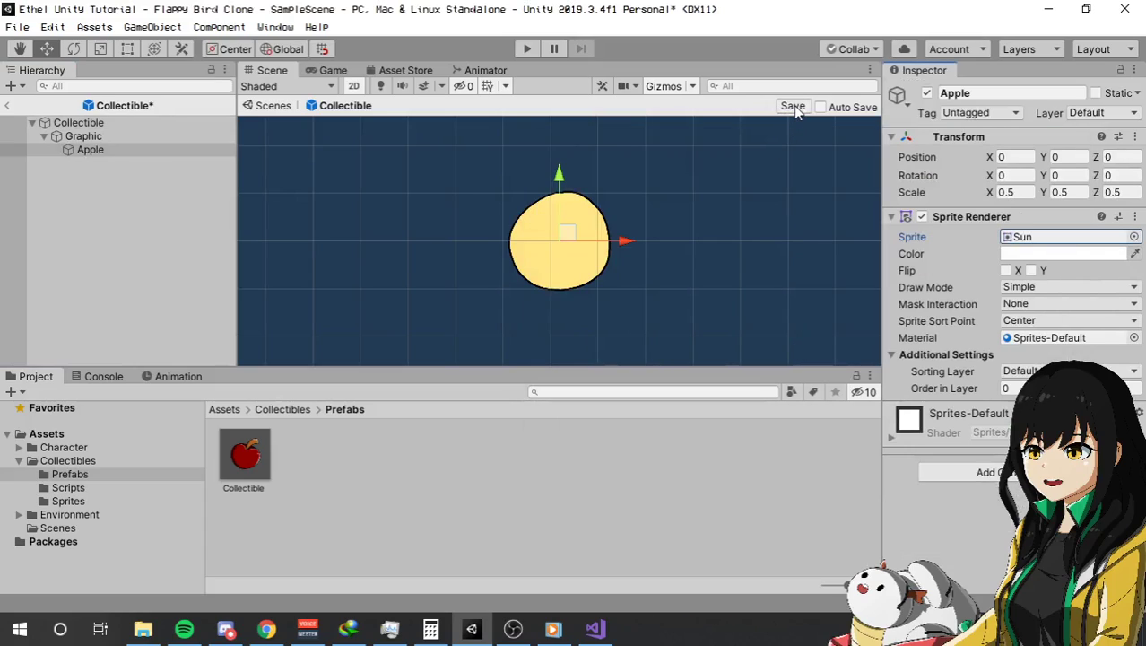
click(792, 107)
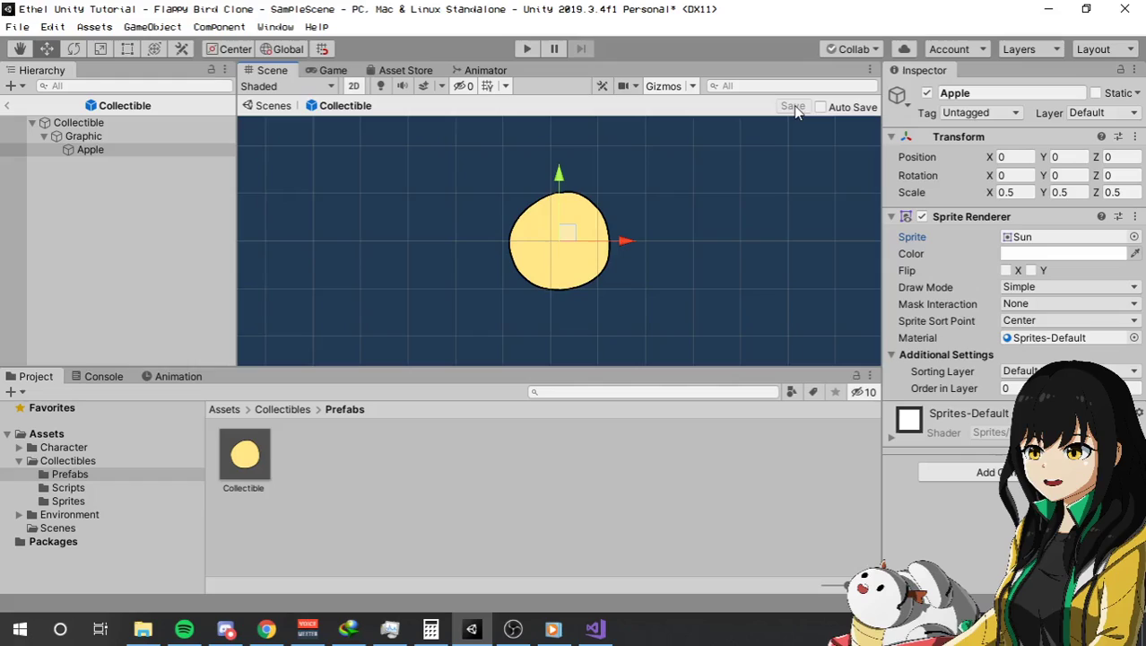
click(6, 105)
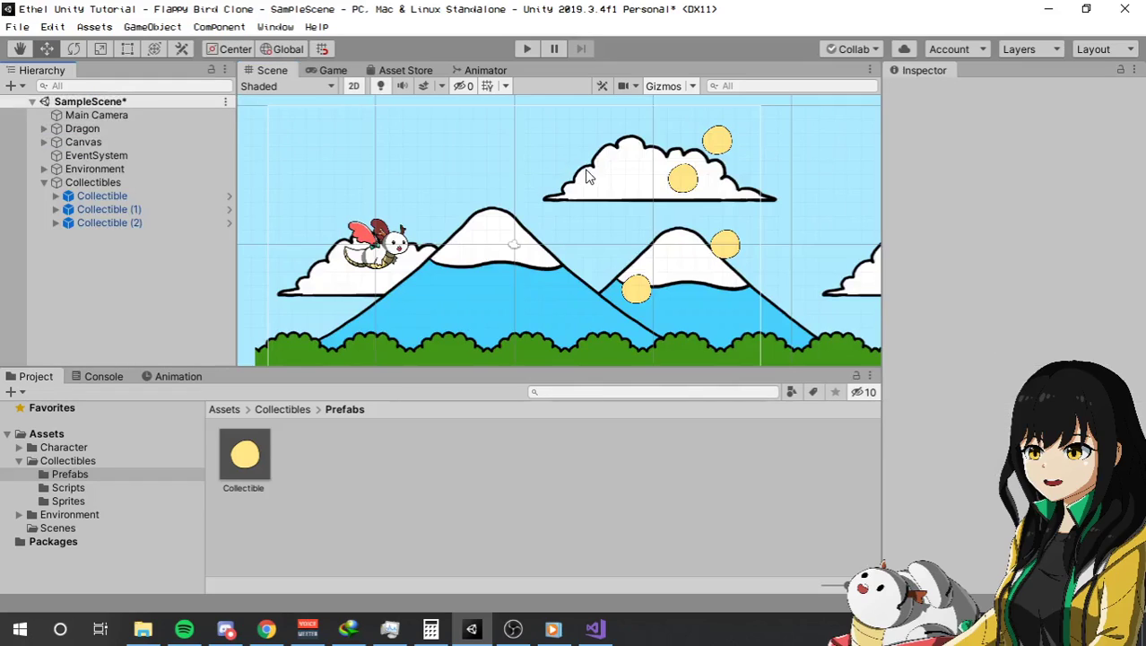
middle_drag(587, 171, 567, 183)
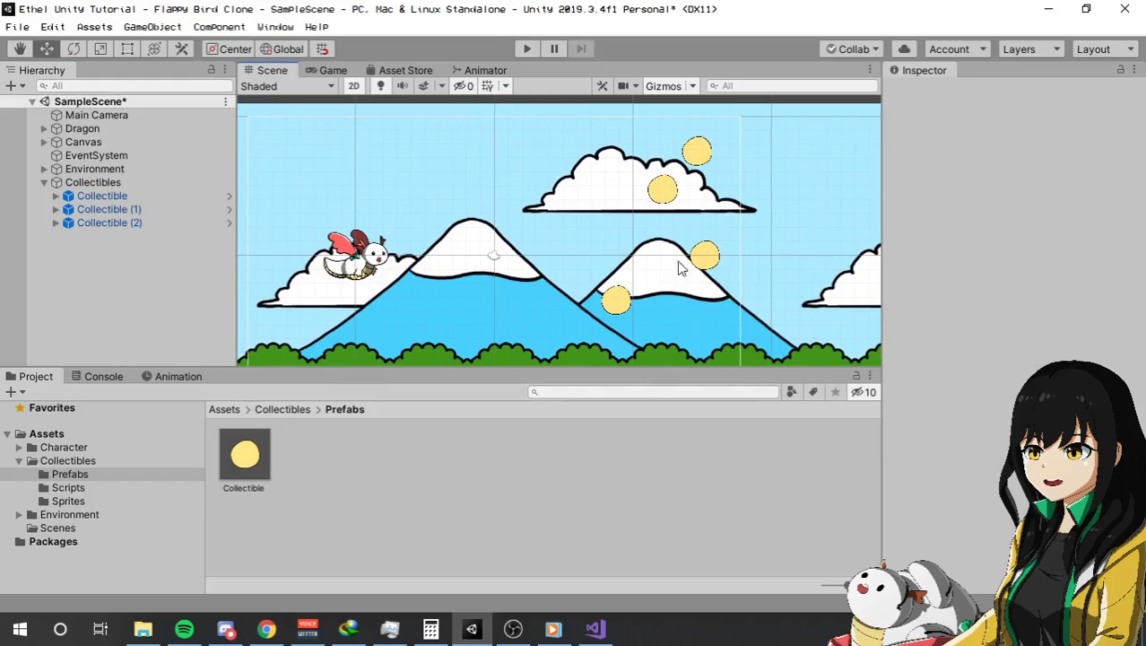
- Restore the Apple sprite on the Collectible prefab's graphic, save, and return to the scene
double_click(244, 458)
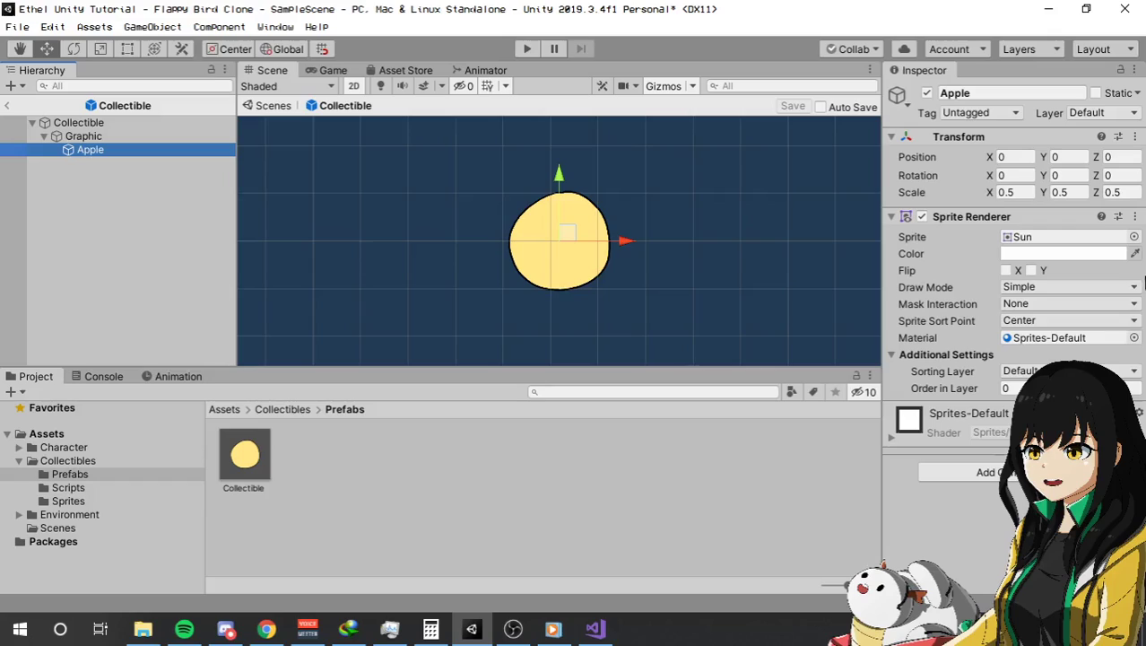
click(1134, 237)
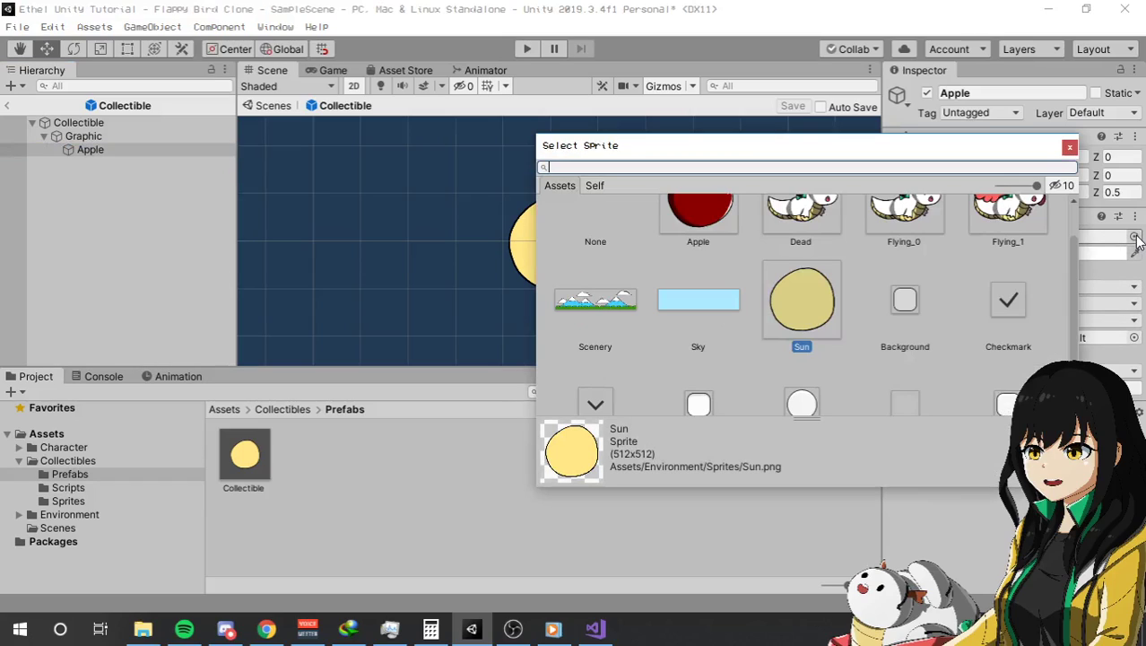
scroll(718, 305, up, 1)
double_click(690, 261)
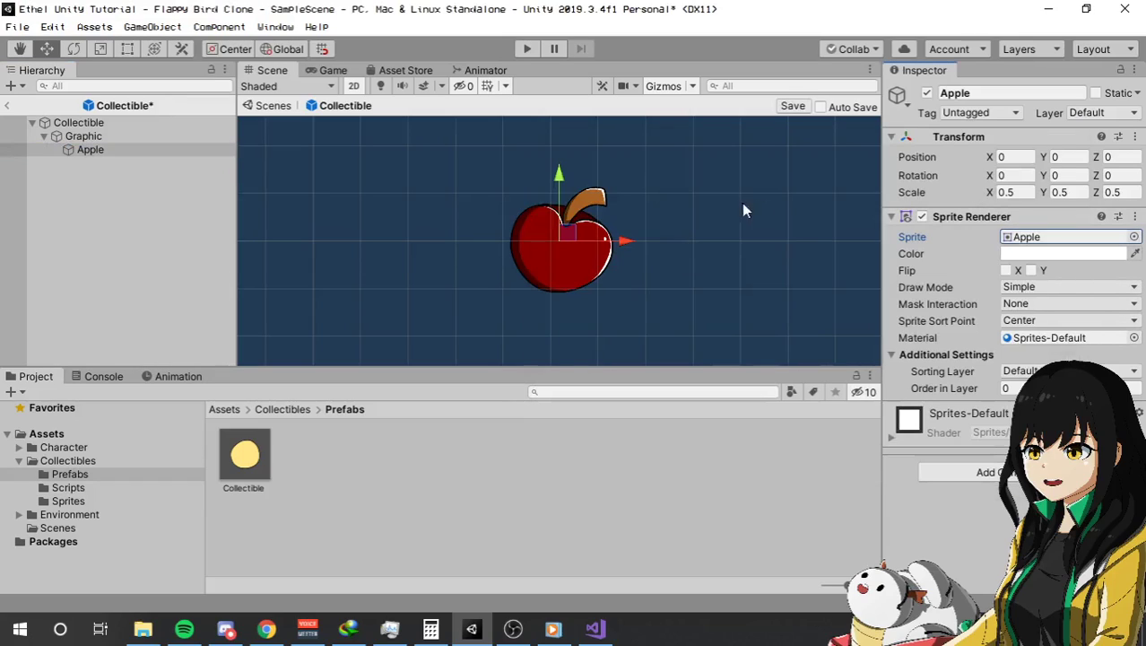
click(789, 106)
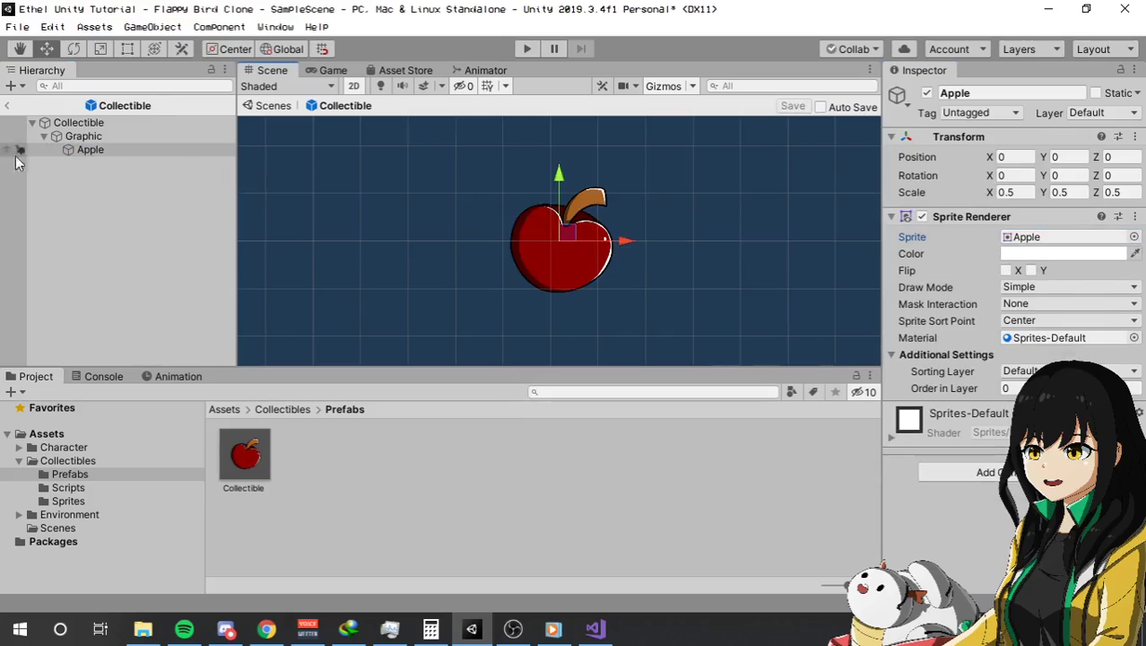
click(6, 105)
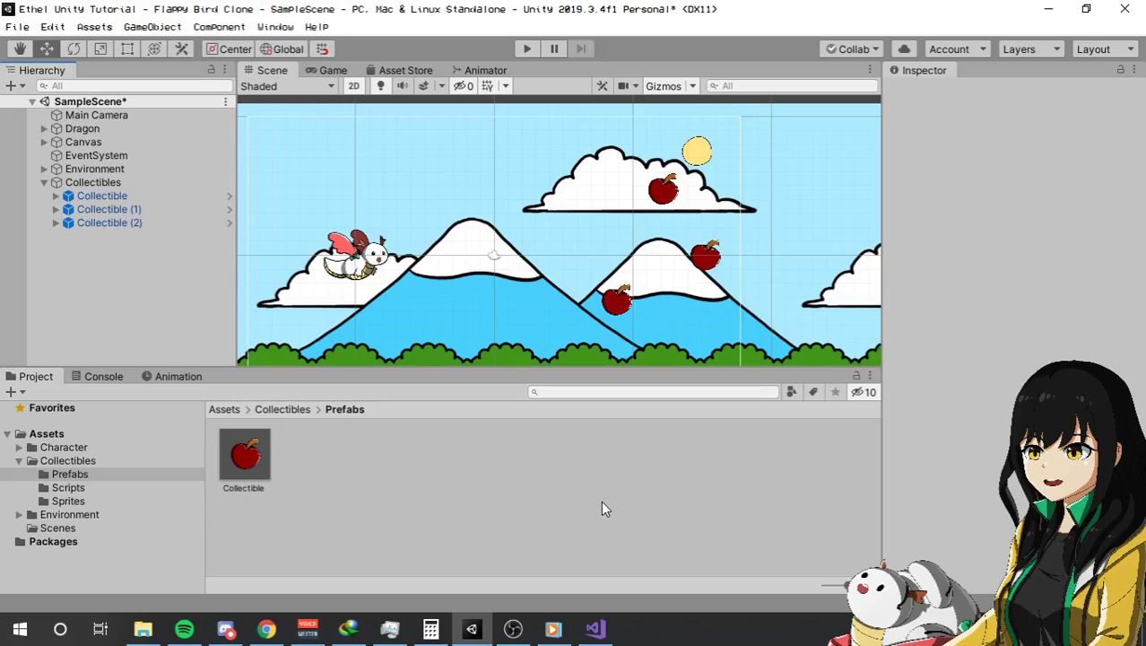
- Override the first Collectible's Speed to 10, then compare it with the prefab and Collectible (1)
click(160, 199)
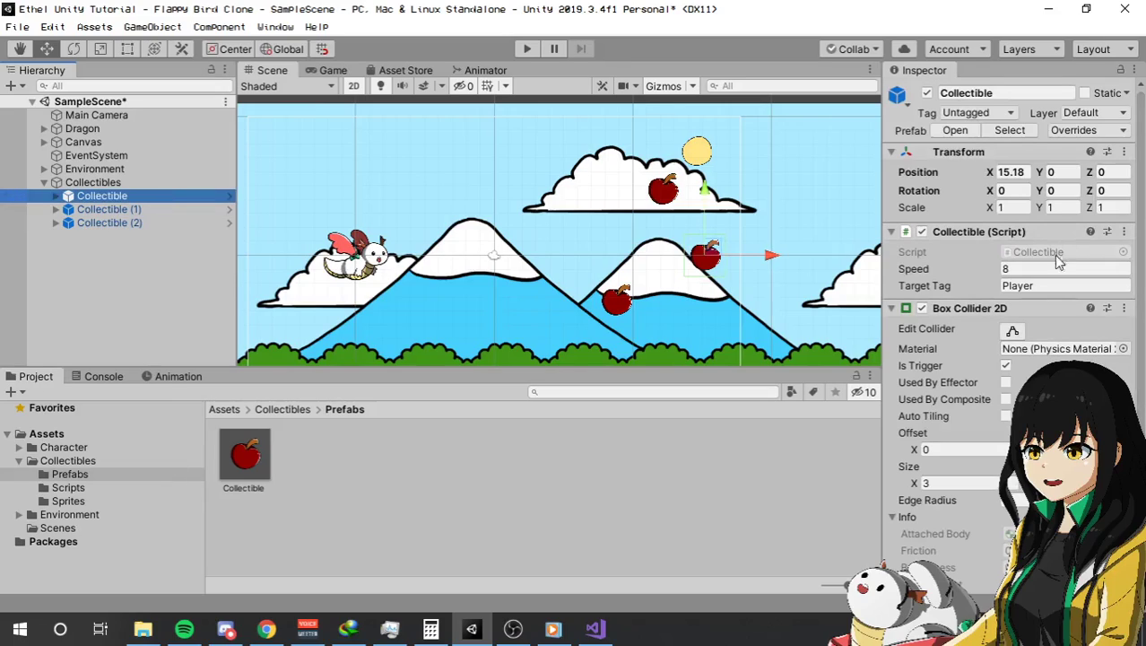
click(1038, 268)
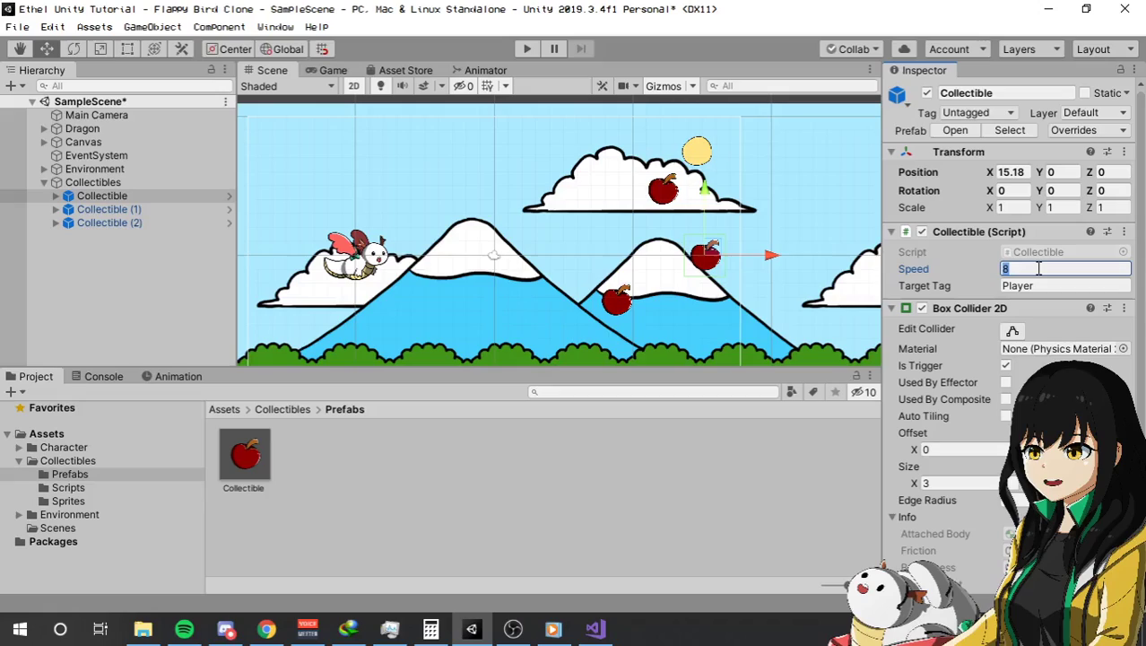
text(10)
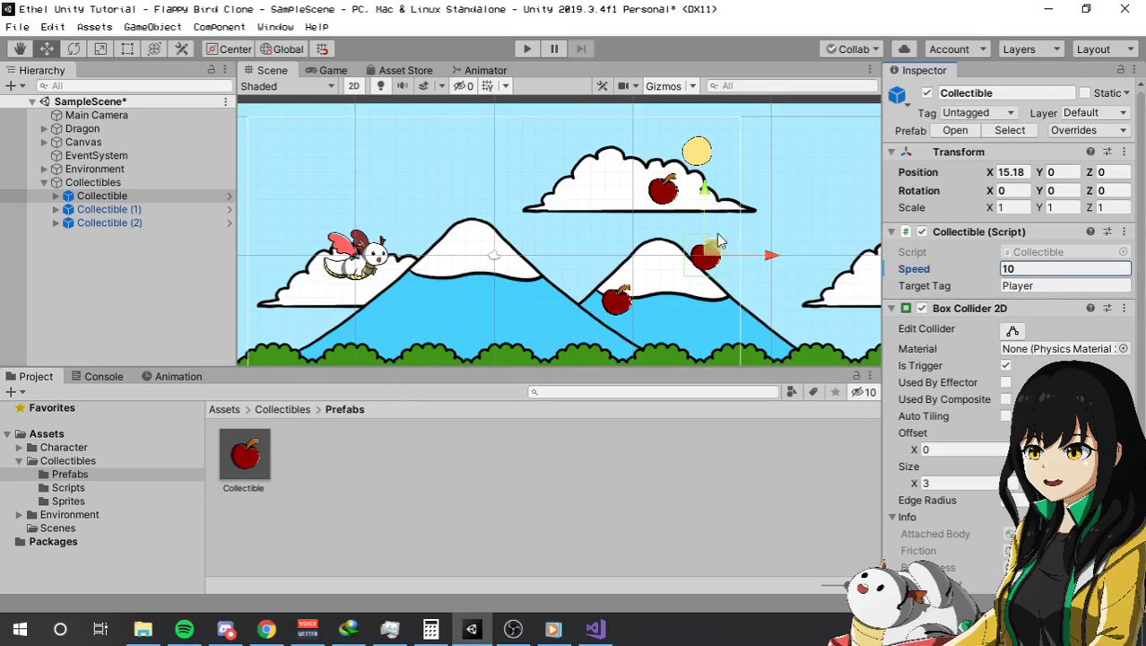
click(249, 474)
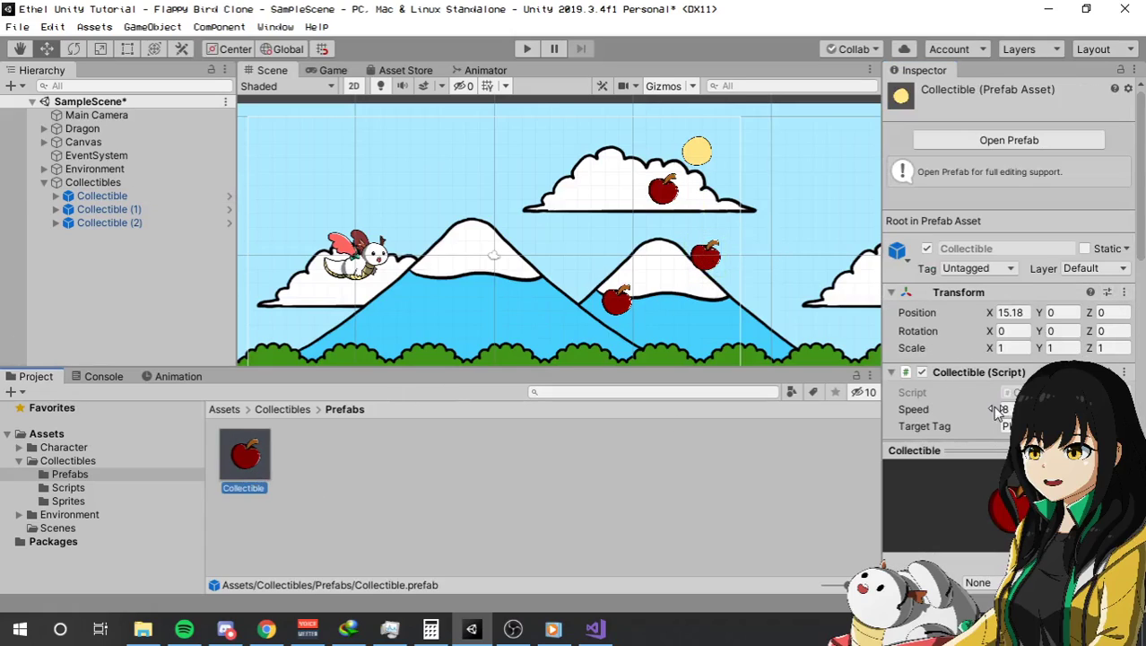
click(112, 209)
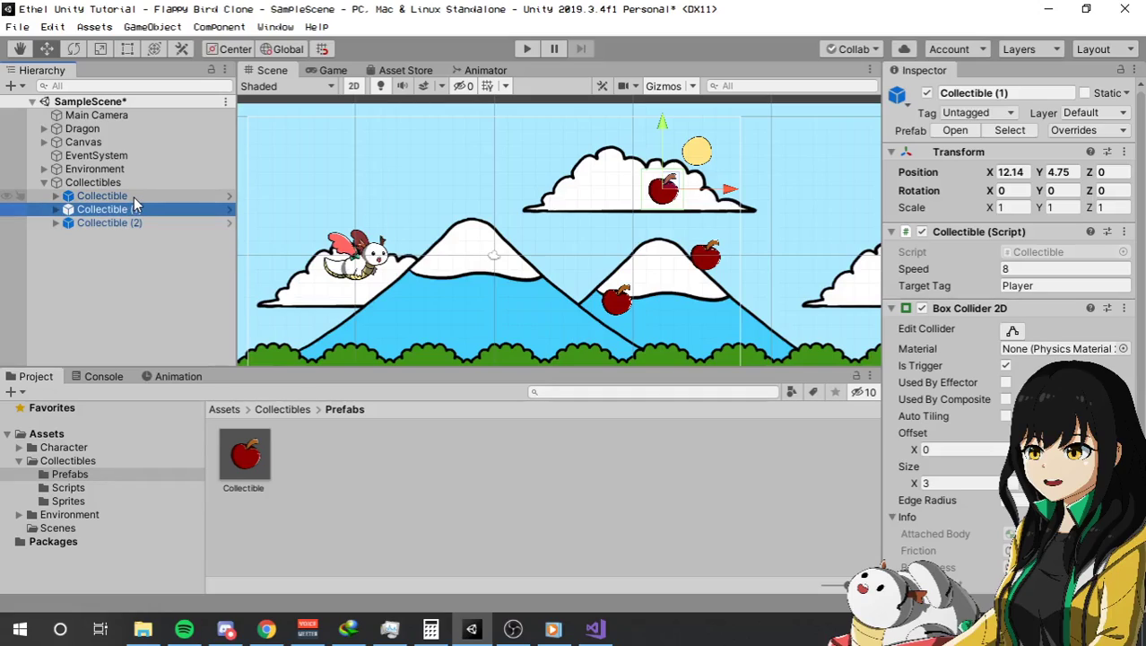
click(133, 196)
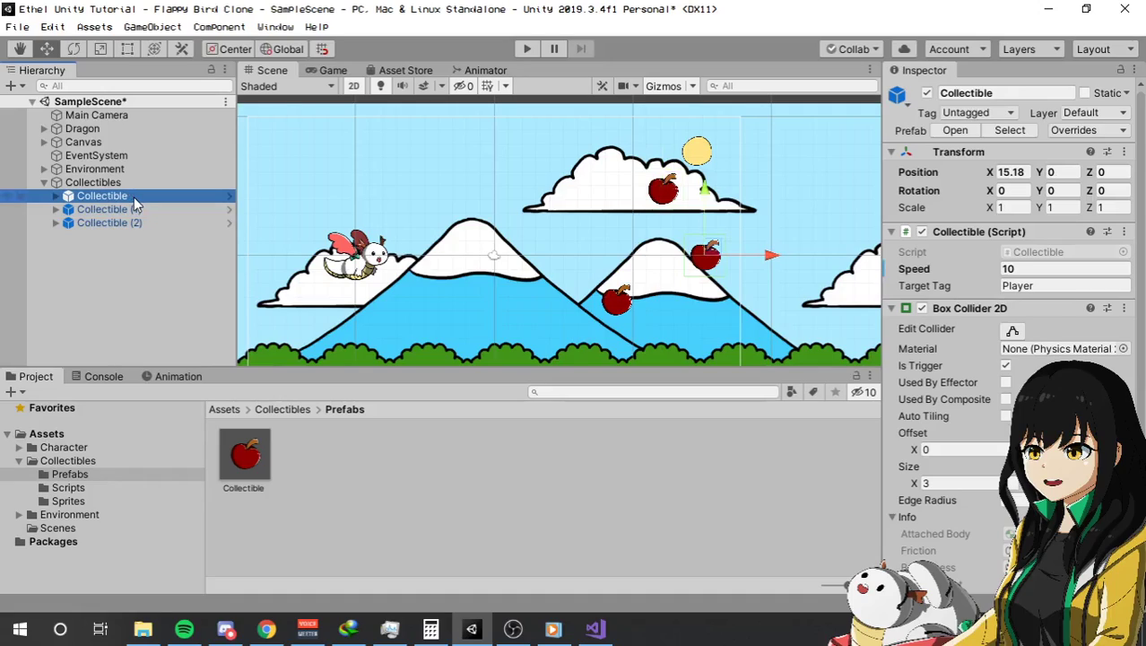
click(1016, 269)
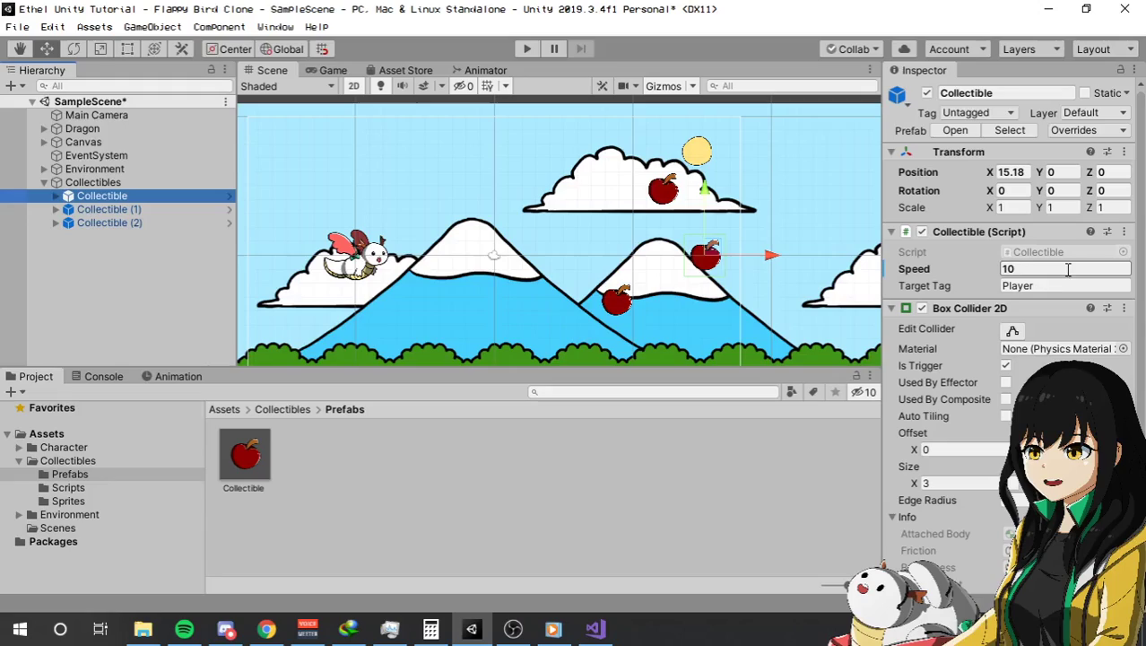
right_click(954, 270)
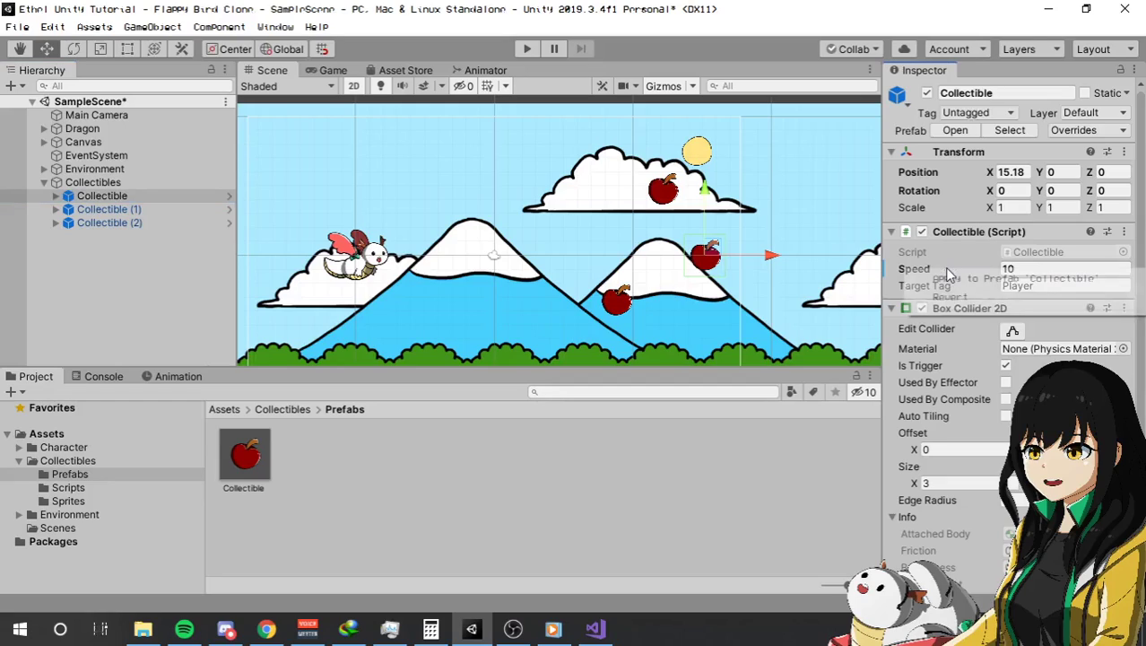
click(959, 298)
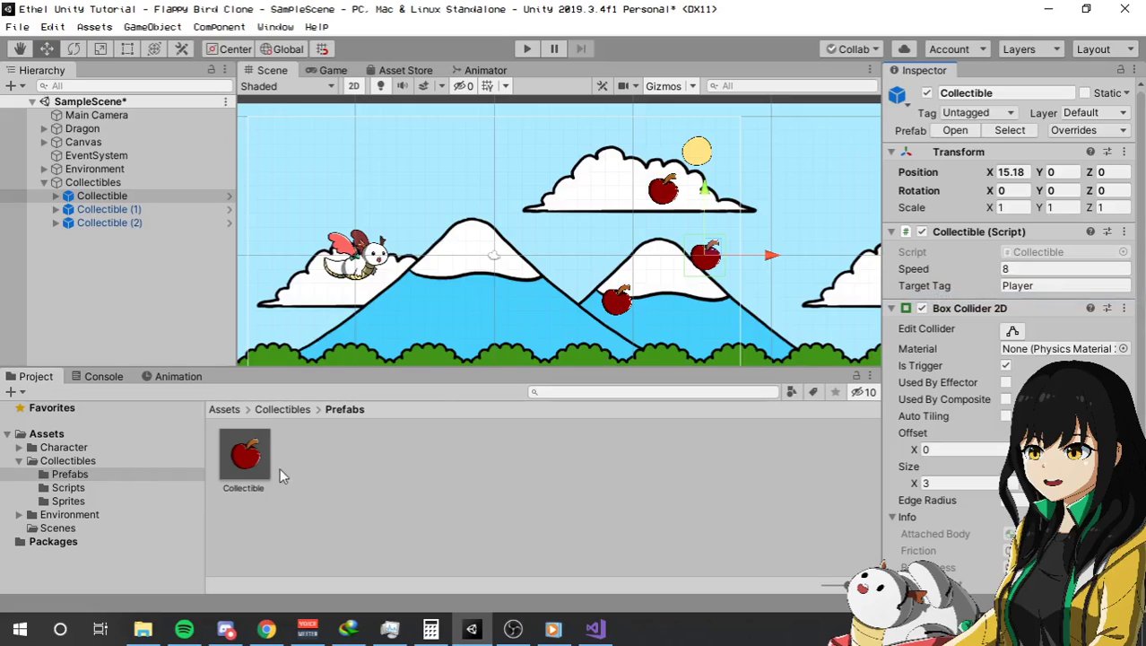
click(258, 473)
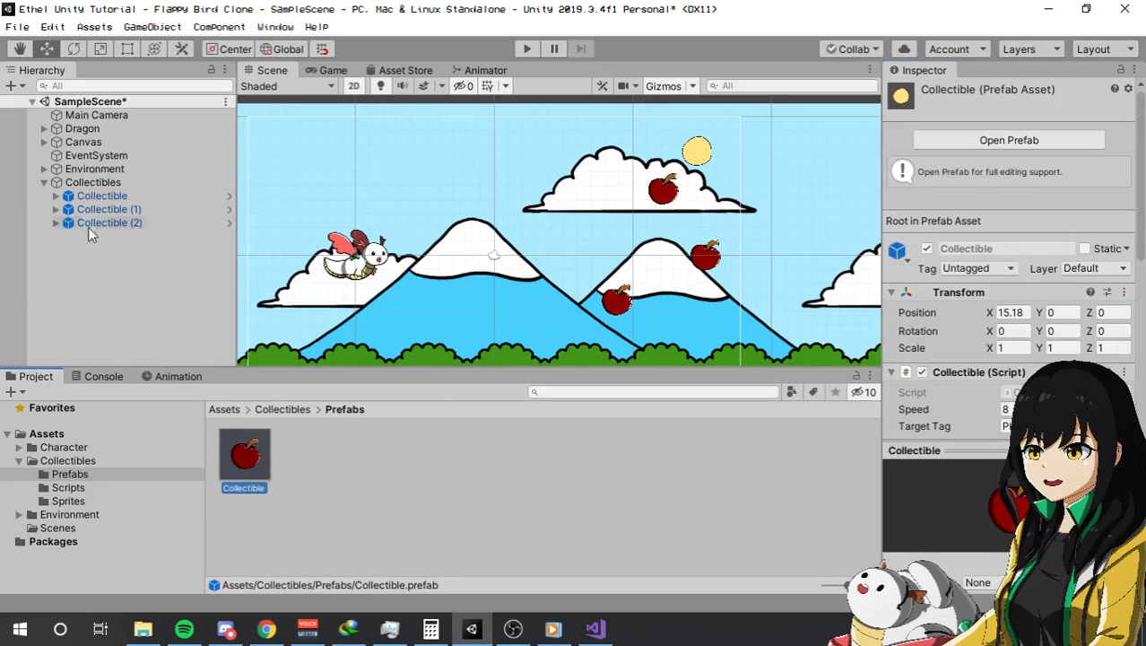
click(116, 197)
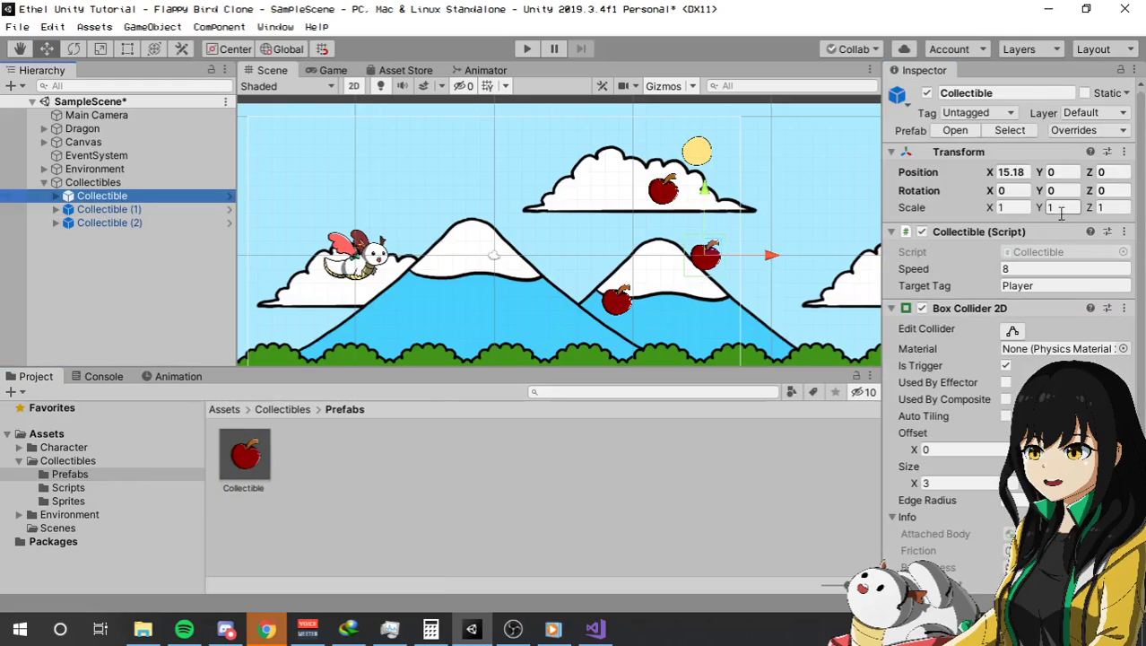
click(1037, 268)
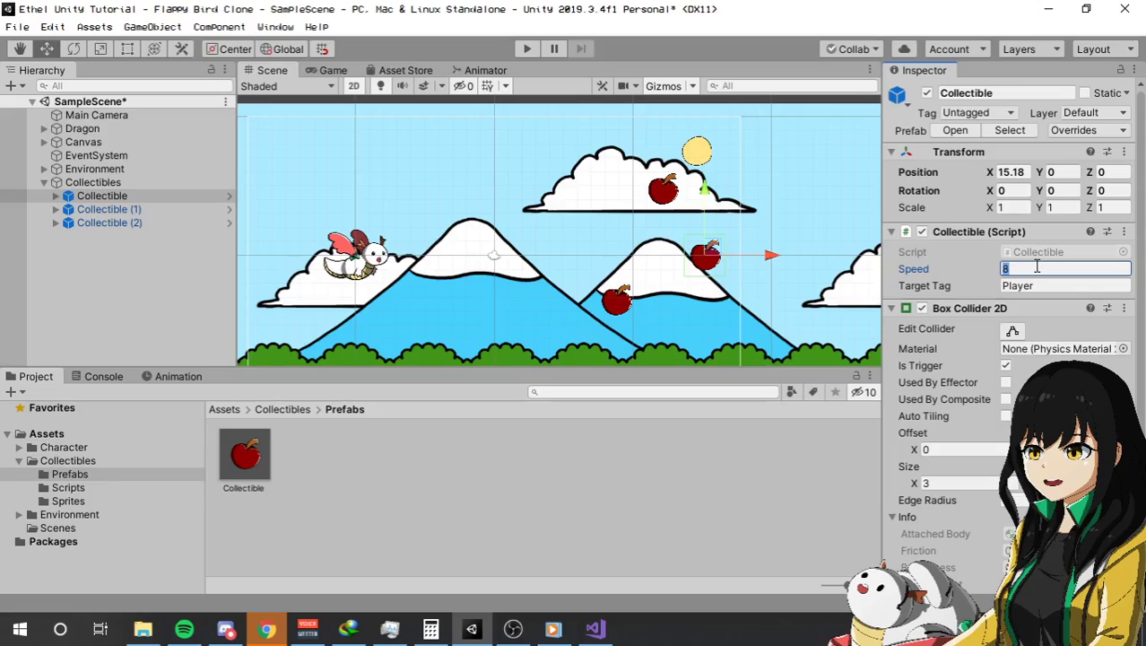
text(10)
- Apply the Speed override to the Collectible prefab and verify both instances and the prefab picked it up
right_click(933, 272)
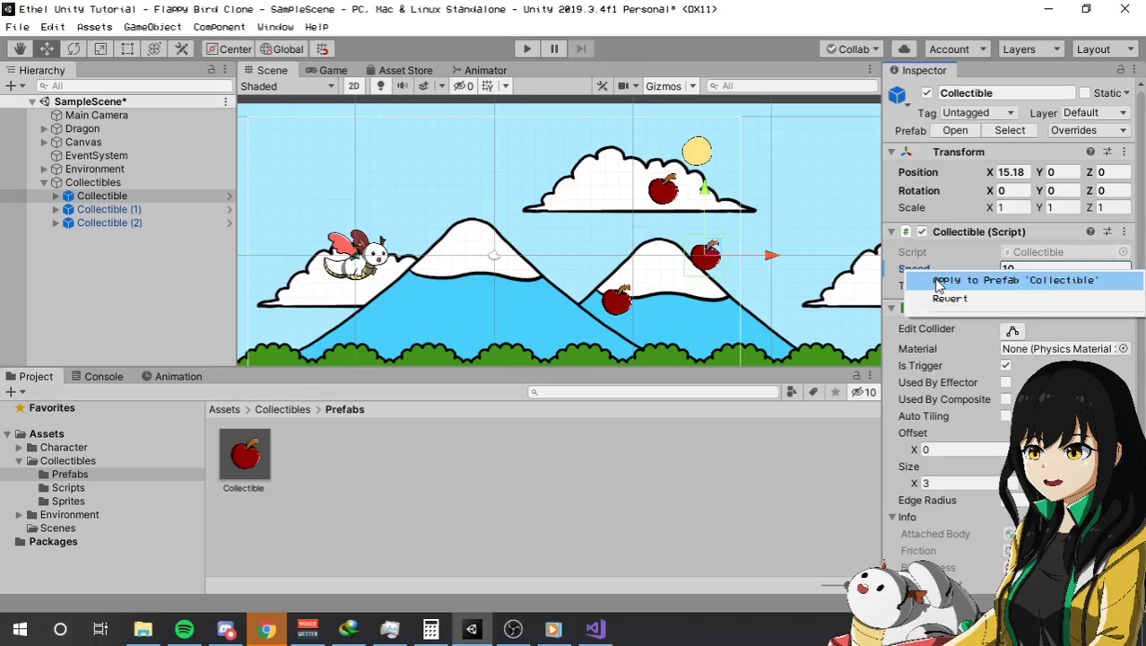
click(938, 284)
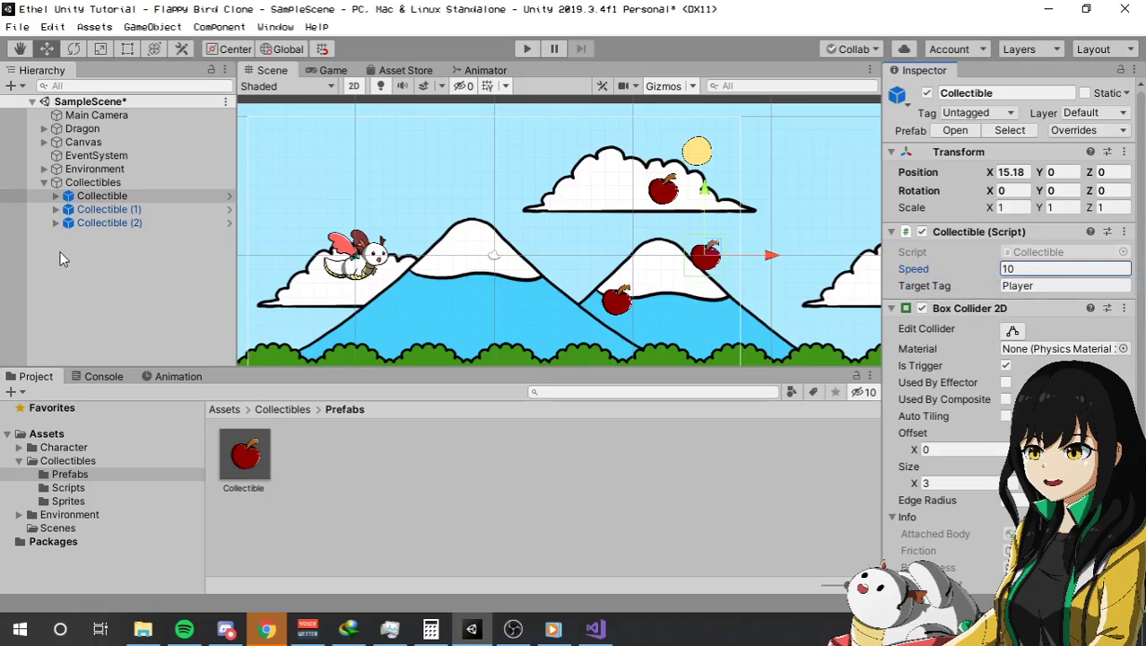
click(102, 208)
click(115, 223)
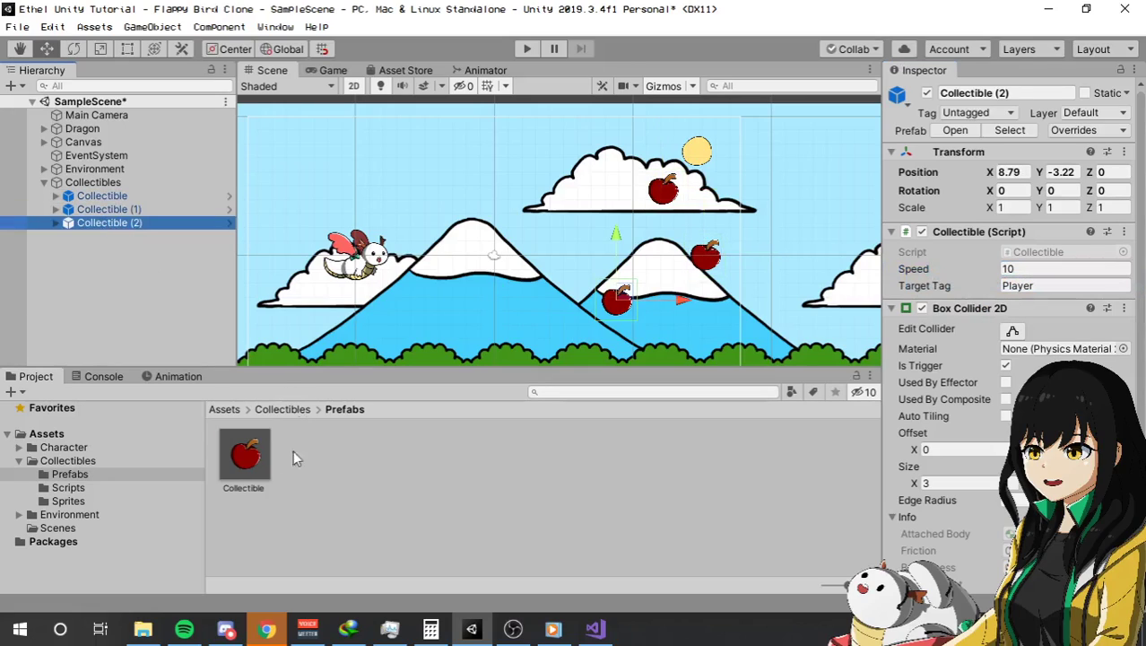
click(249, 457)
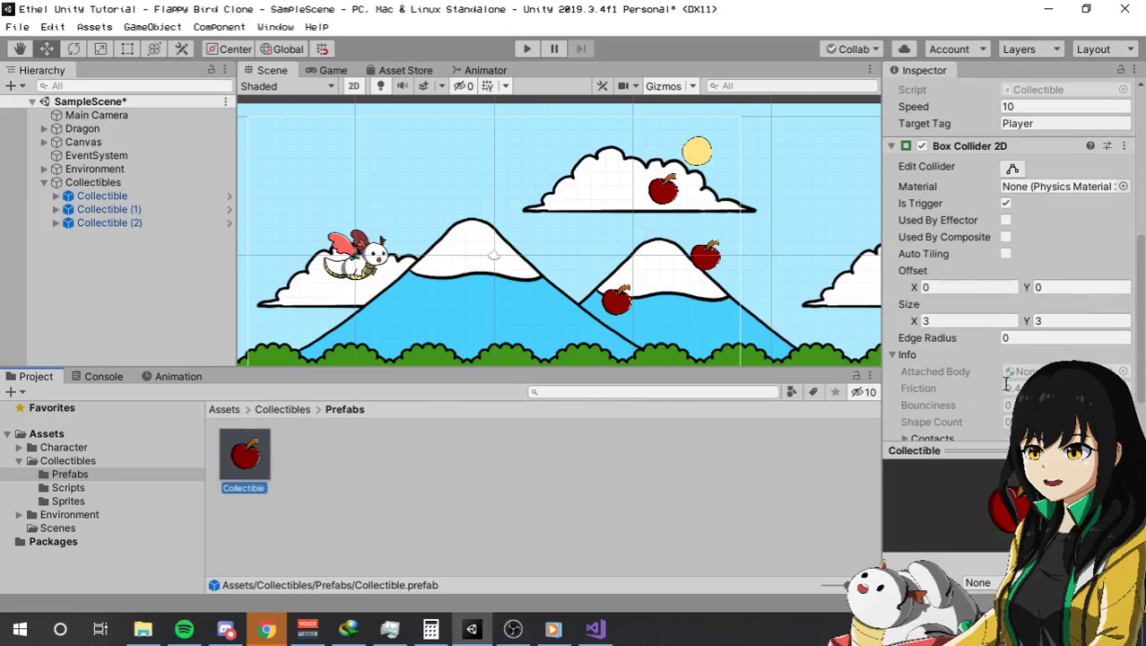
scroll(969, 130, down, 5)
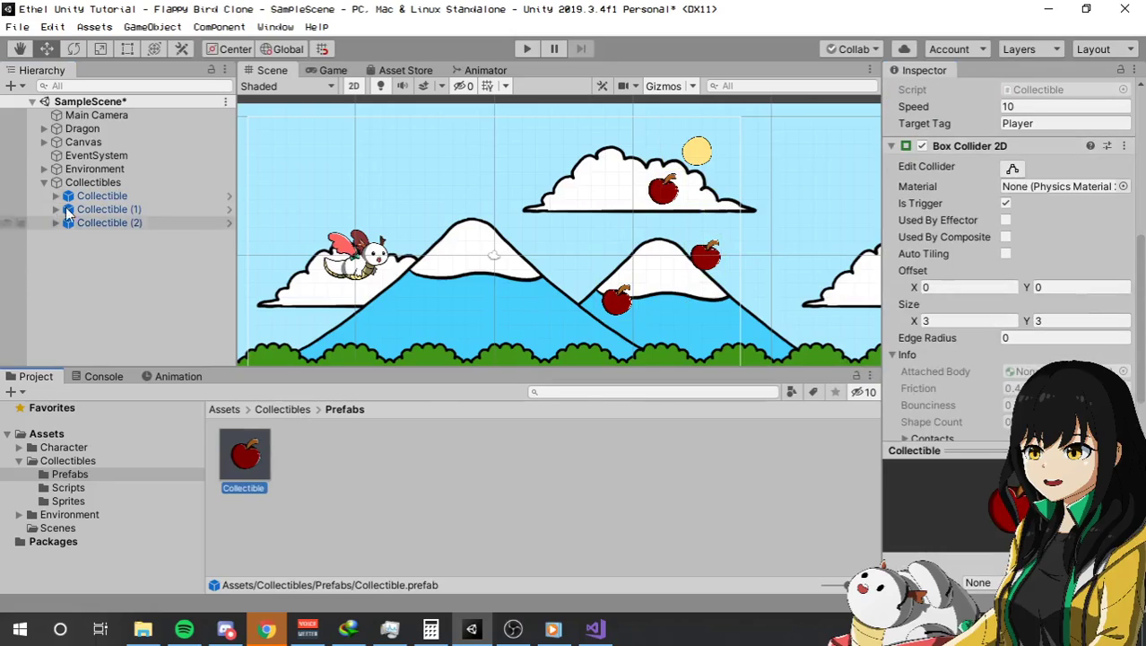
click(106, 196)
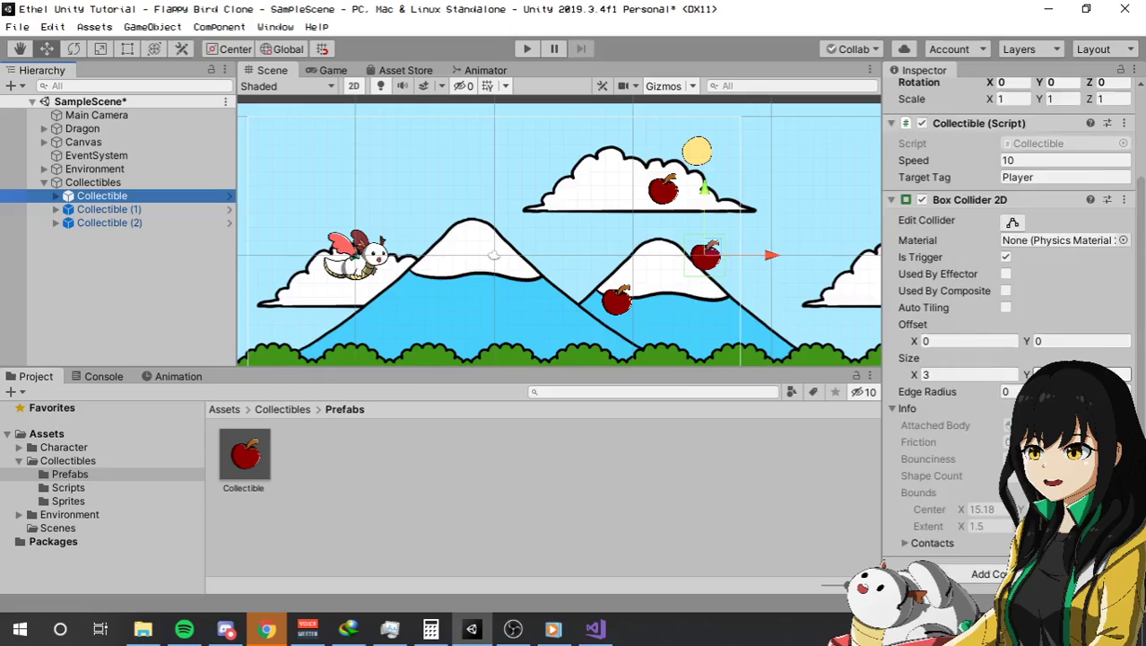
scroll(1004, 359, up, 3)
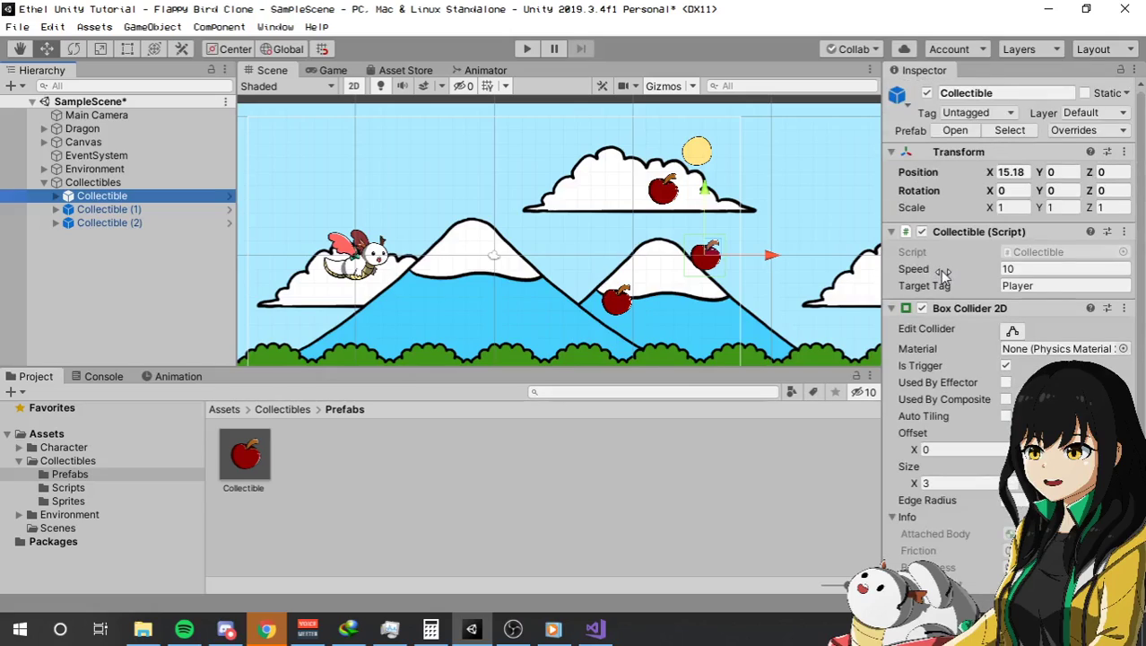
- Set the Collectible prefab asset's Speed to 8 and save the scene
click(245, 457)
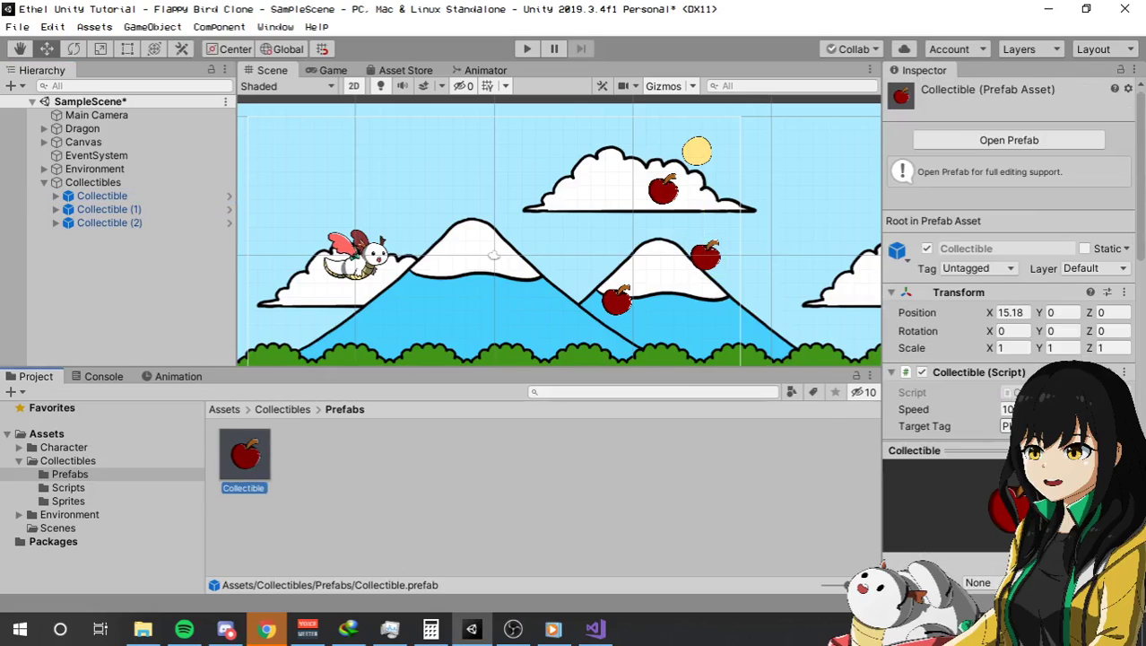
click(1008, 409)
text(8)
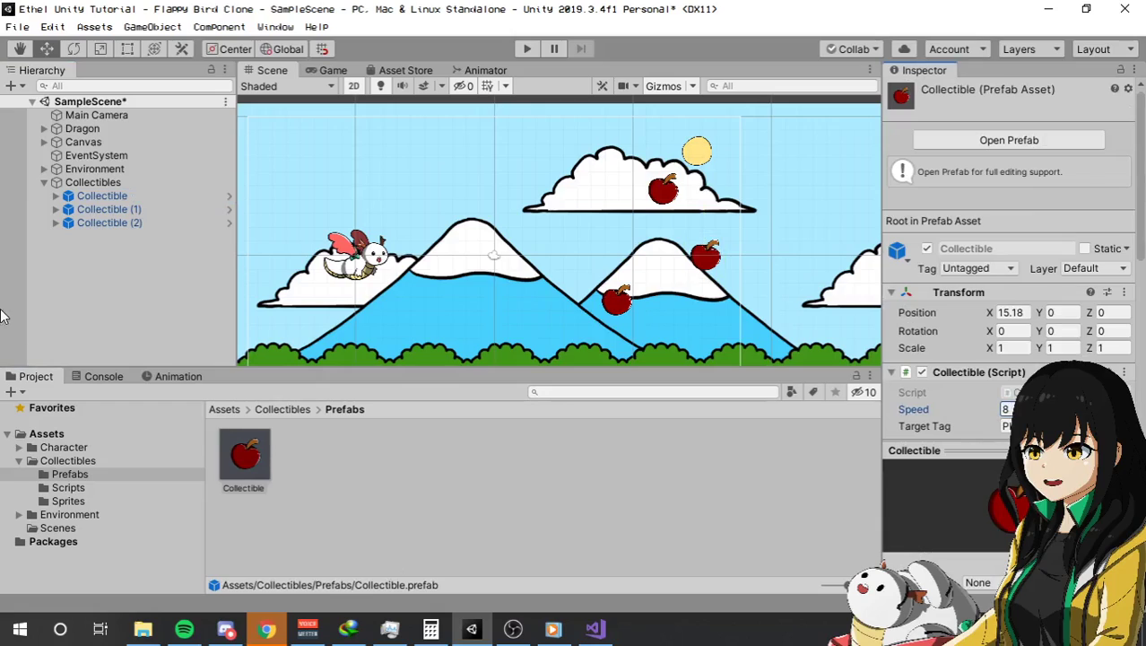
click(17, 27)
click(40, 89)
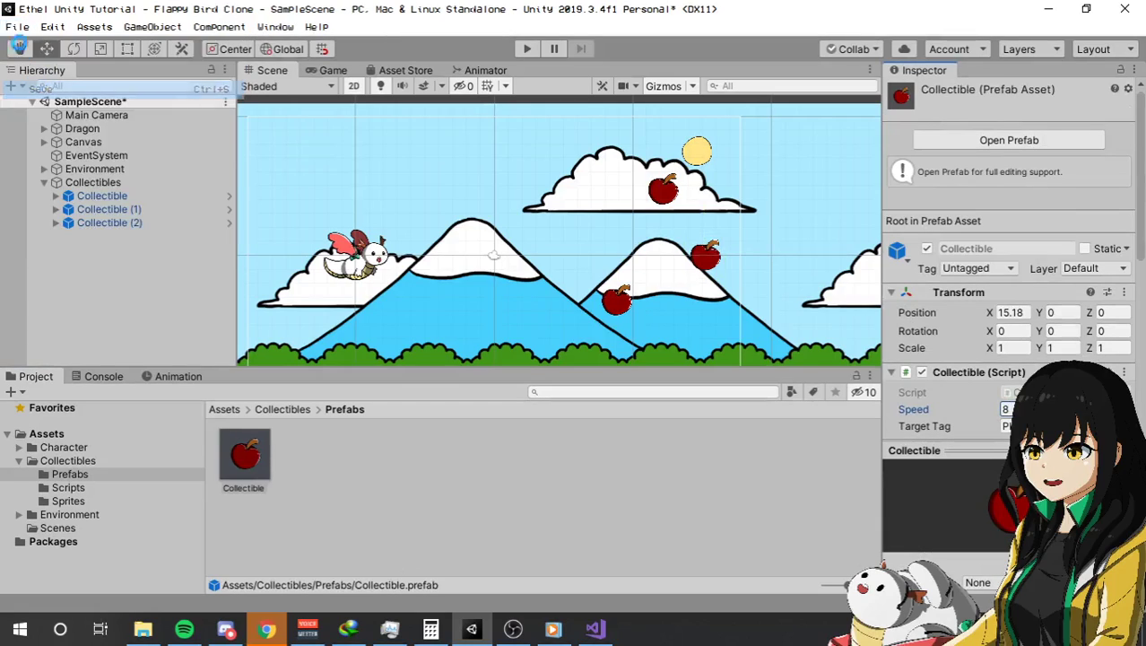
click(17, 27)
key(Escape)
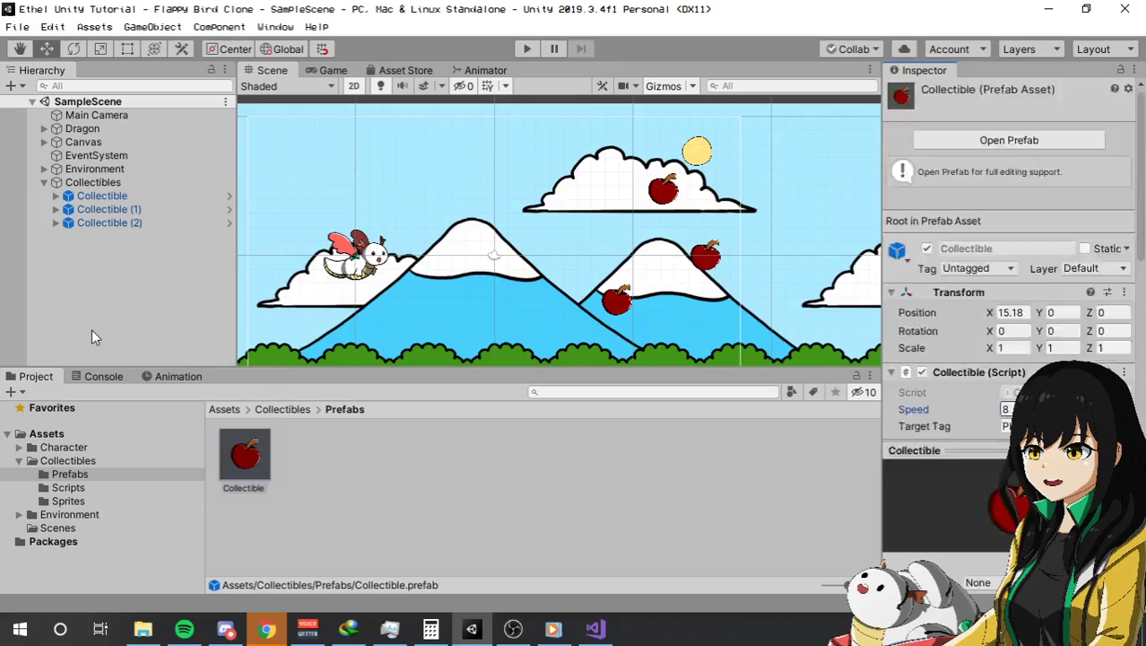
click(92, 328)
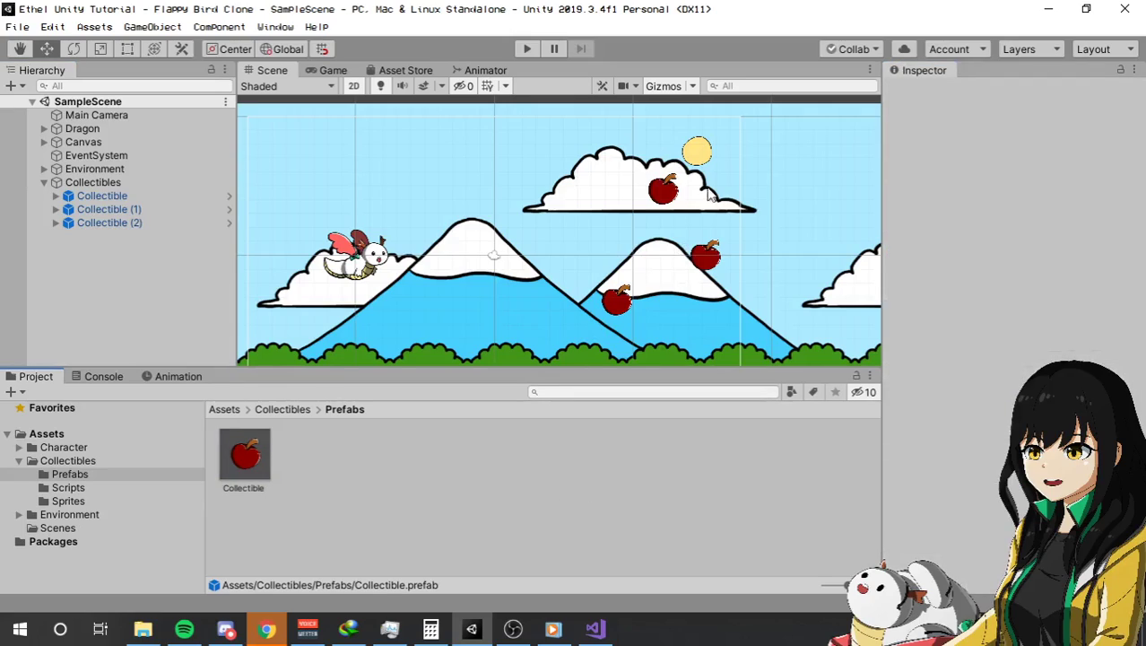
scroll(786, 262, down, 2)
scroll(672, 155, down, 2)
scroll(594, 253, up, 3)
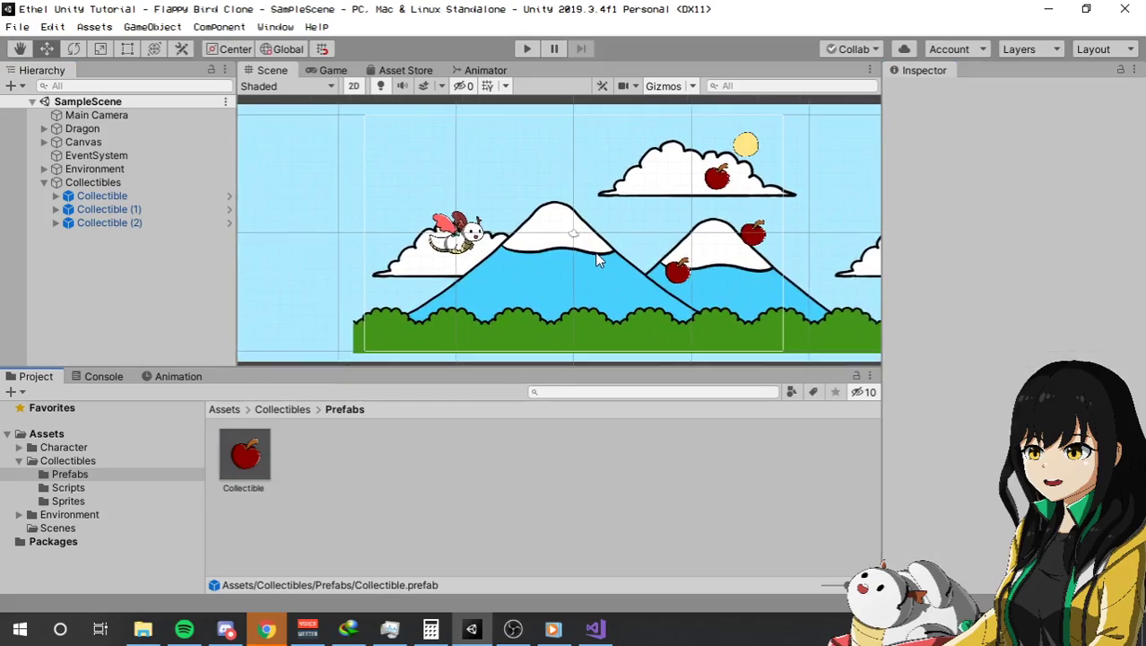
click(326, 73)
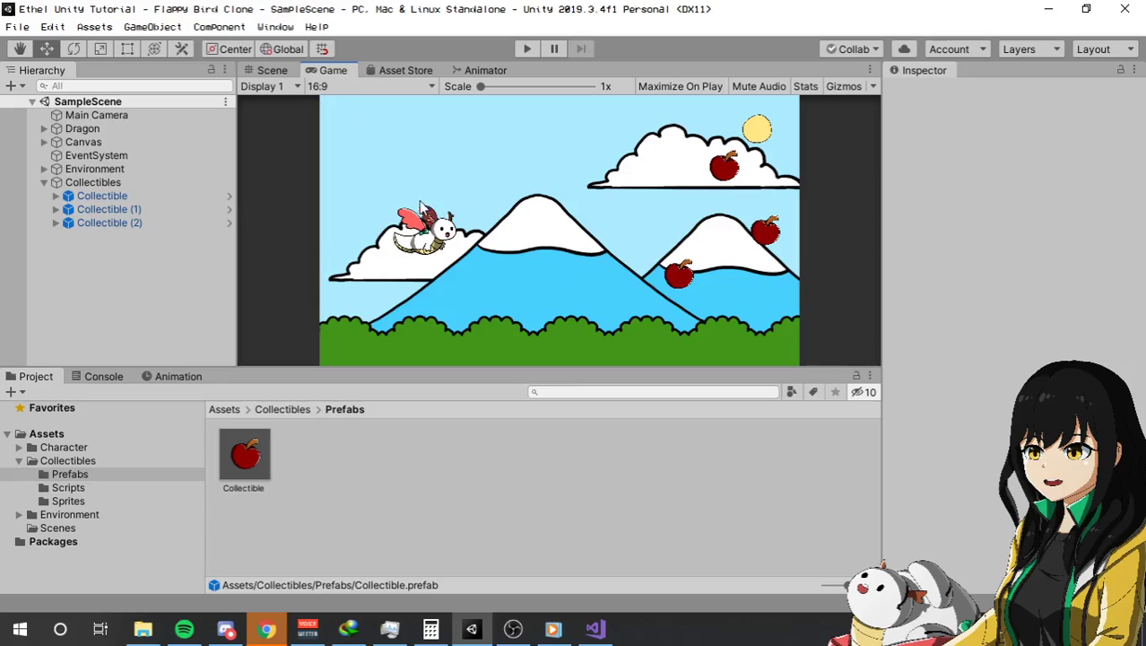
click(247, 457)
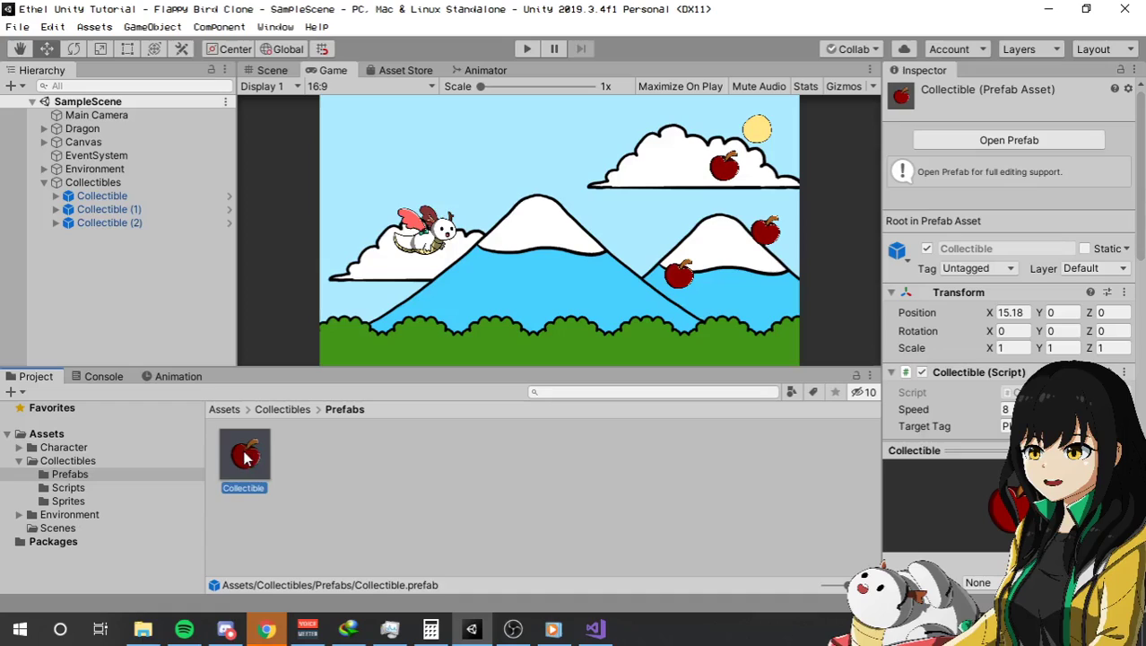
scroll(975, 370, down, 8)
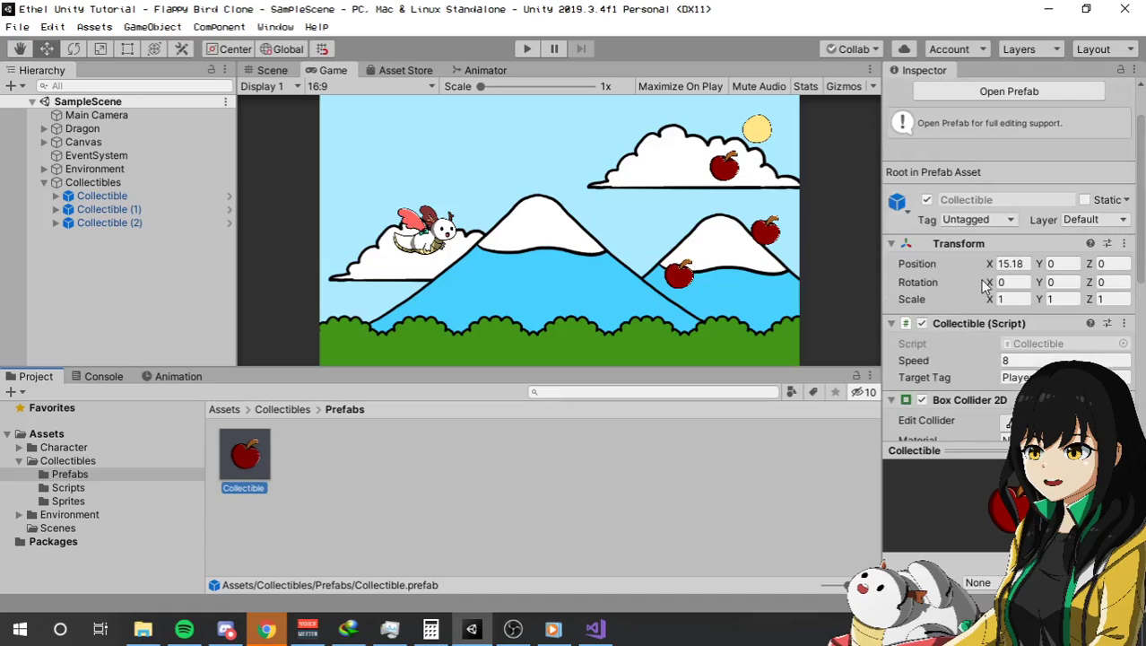
scroll(976, 369, up, 7)
click(1005, 360)
click(288, 70)
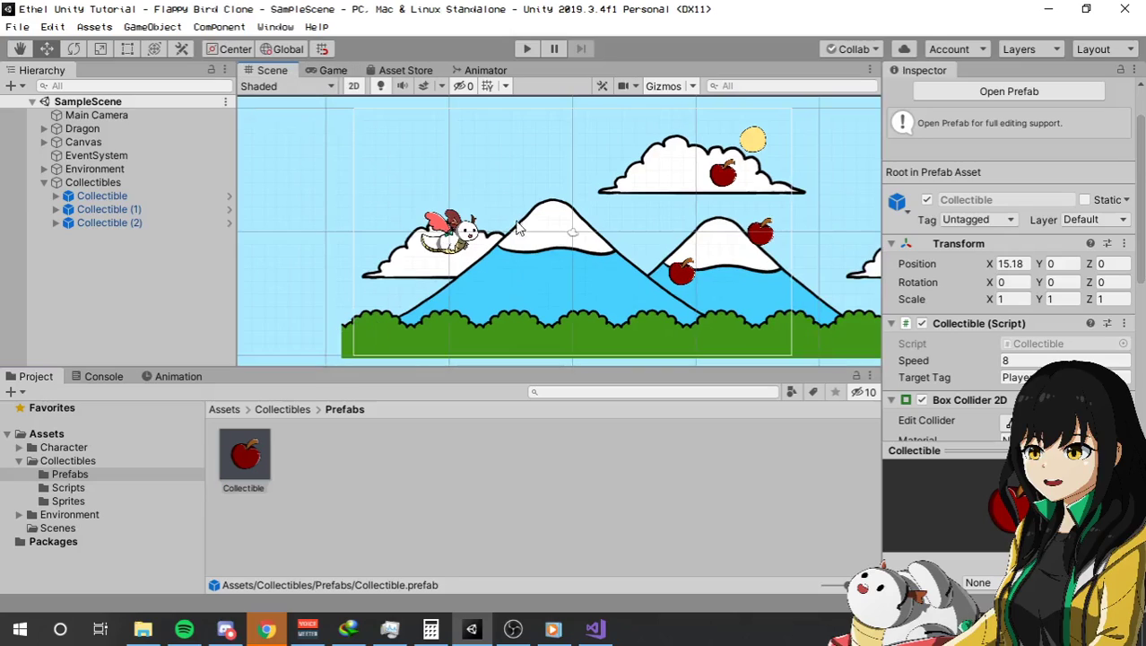
middle_drag(600, 204, 575, 213)
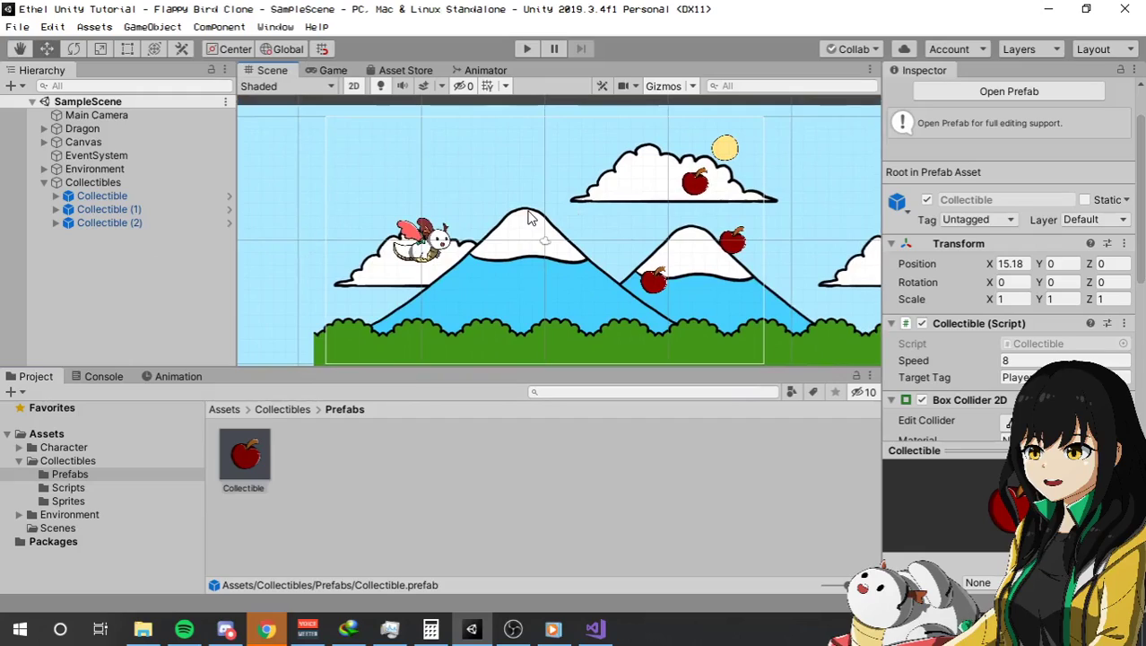
drag(250, 464, 122, 300)
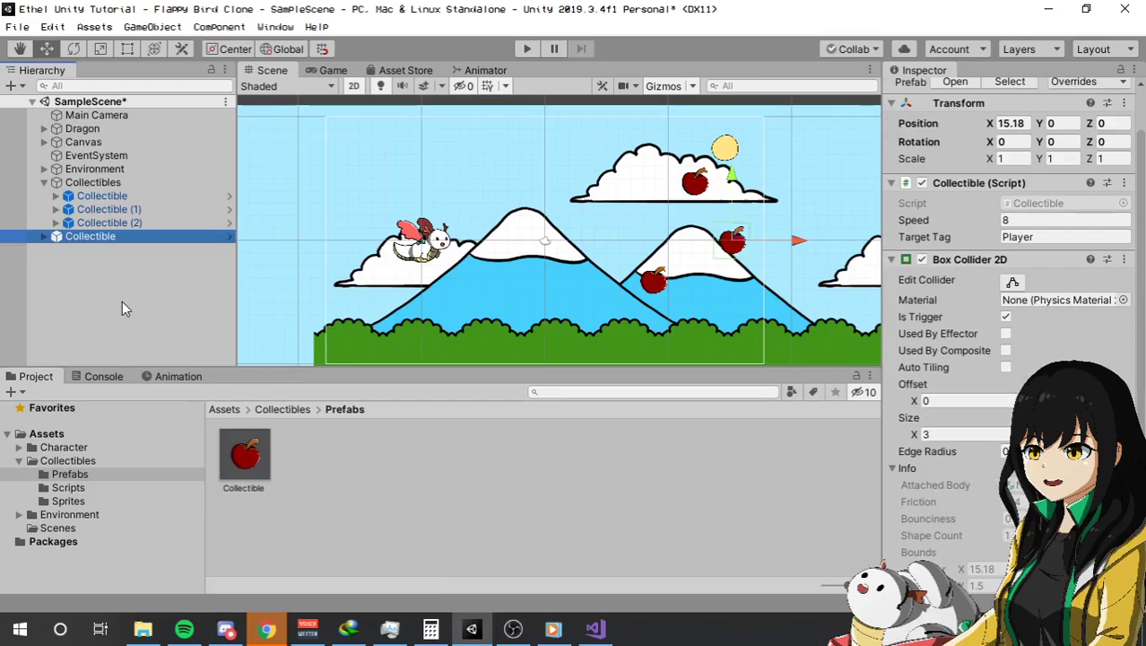
click(123, 267)
click(127, 235)
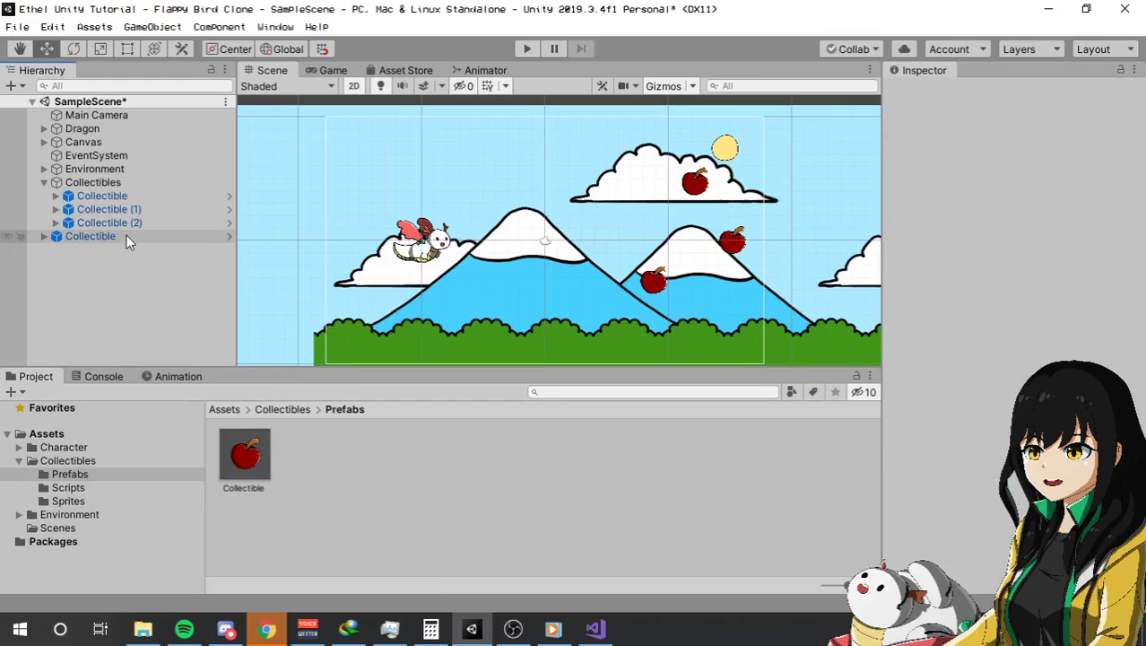
drag(743, 237, 627, 228)
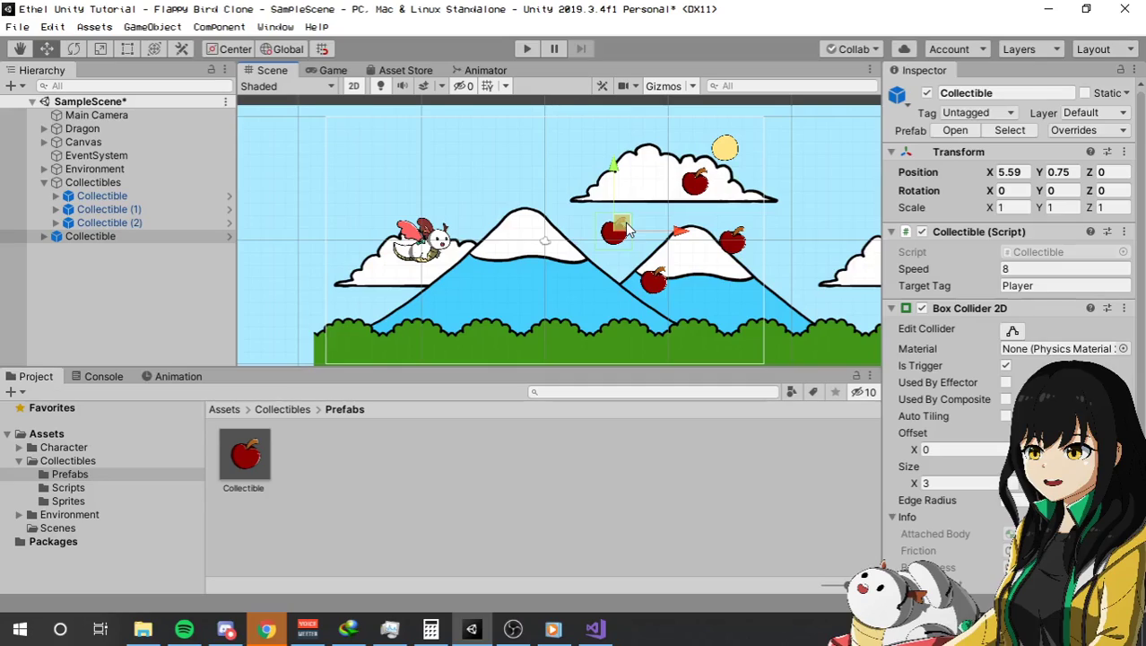
click(117, 236)
click(118, 221)
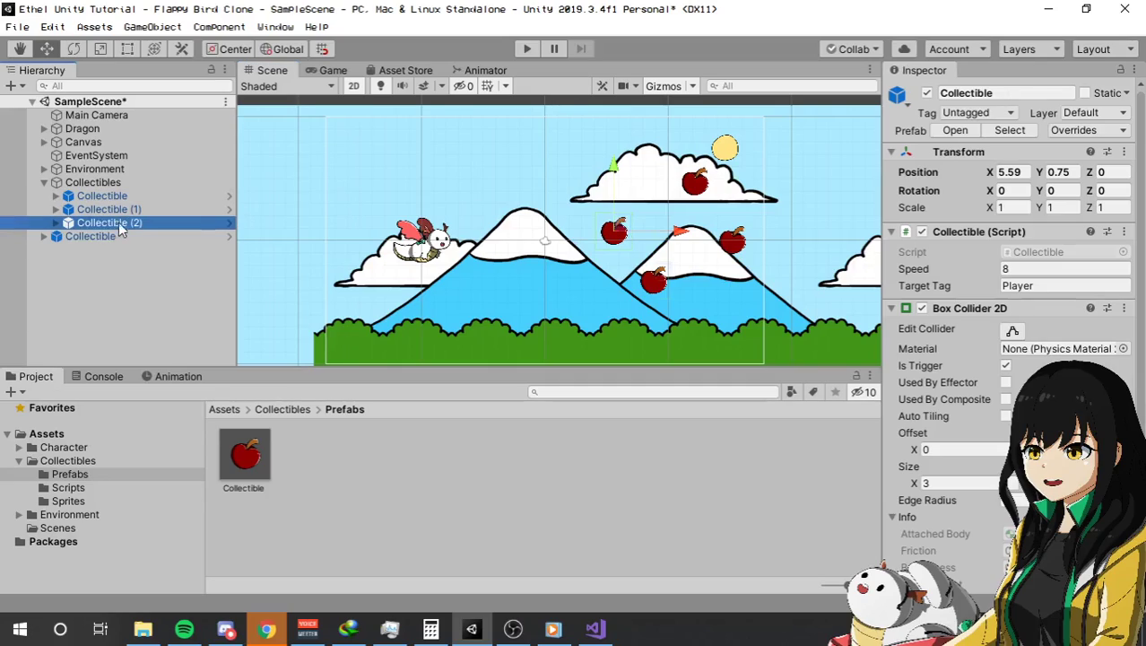
click(125, 197)
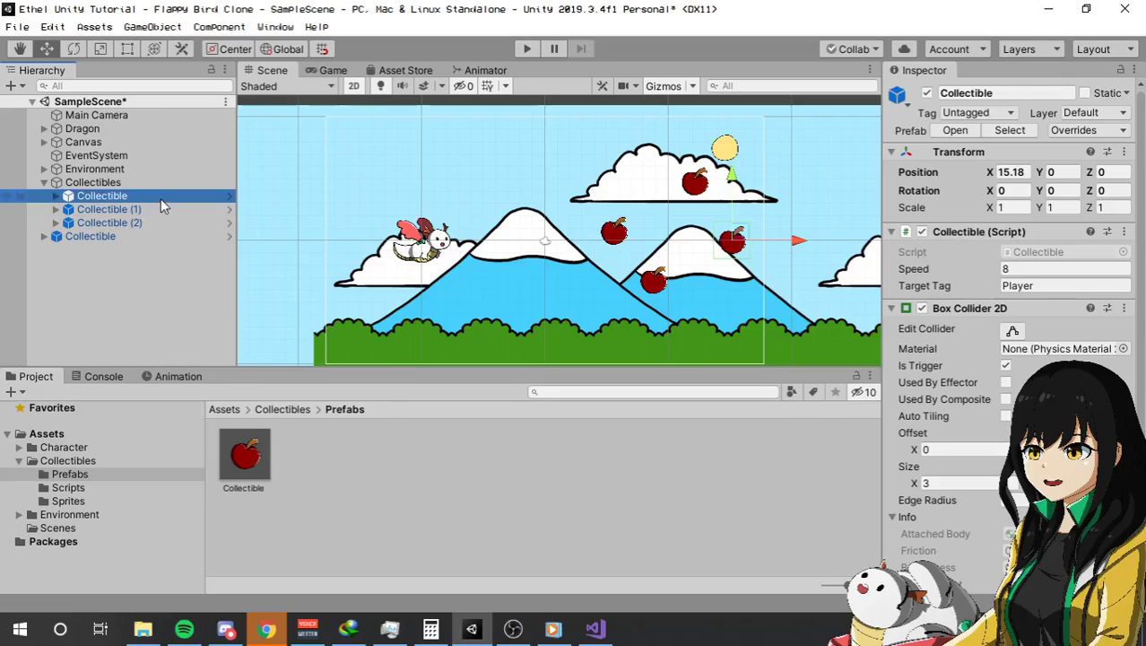
click(161, 210)
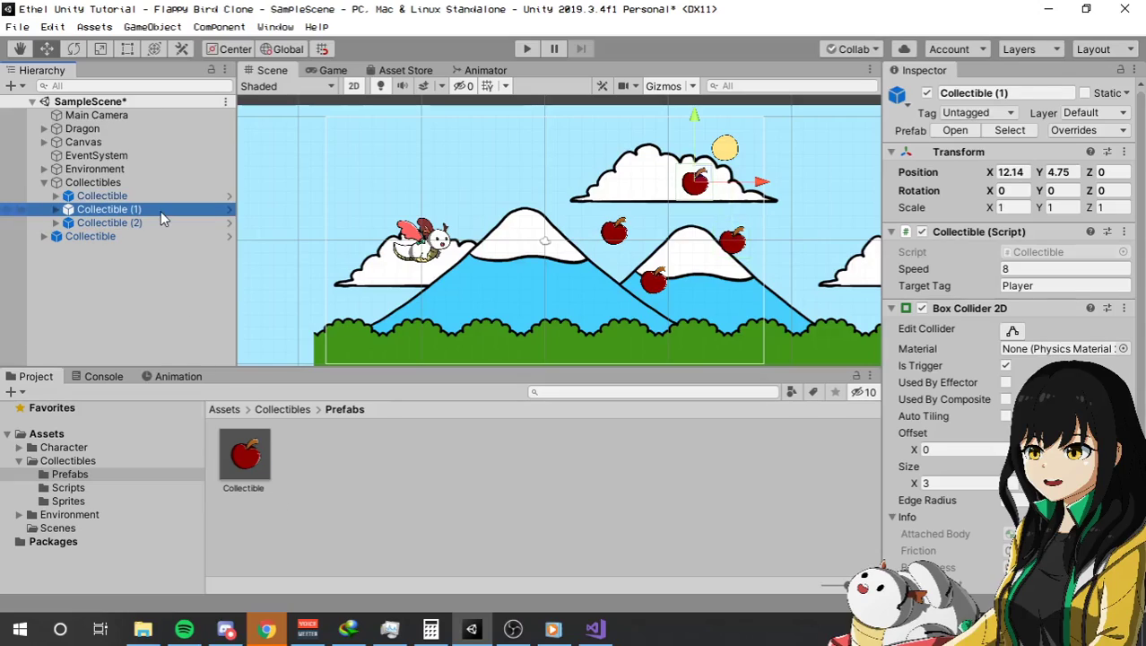
- Unpack Collectible (1) completely from its prefab and compare it with Collectible (2)
right_click(160, 211)
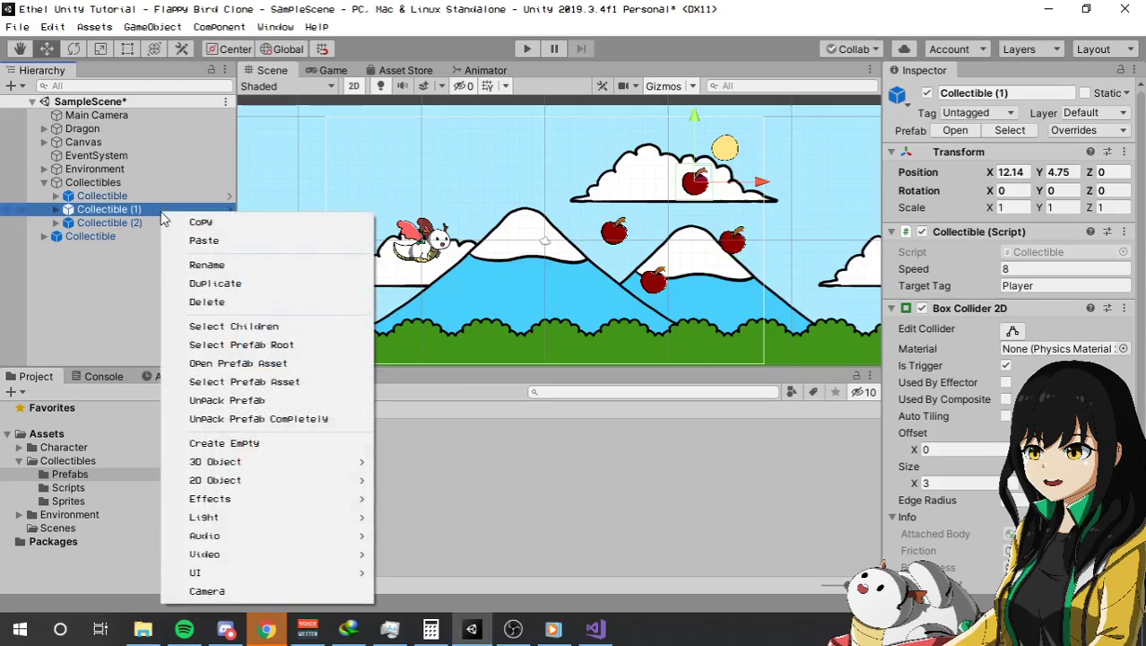
click(279, 426)
click(134, 222)
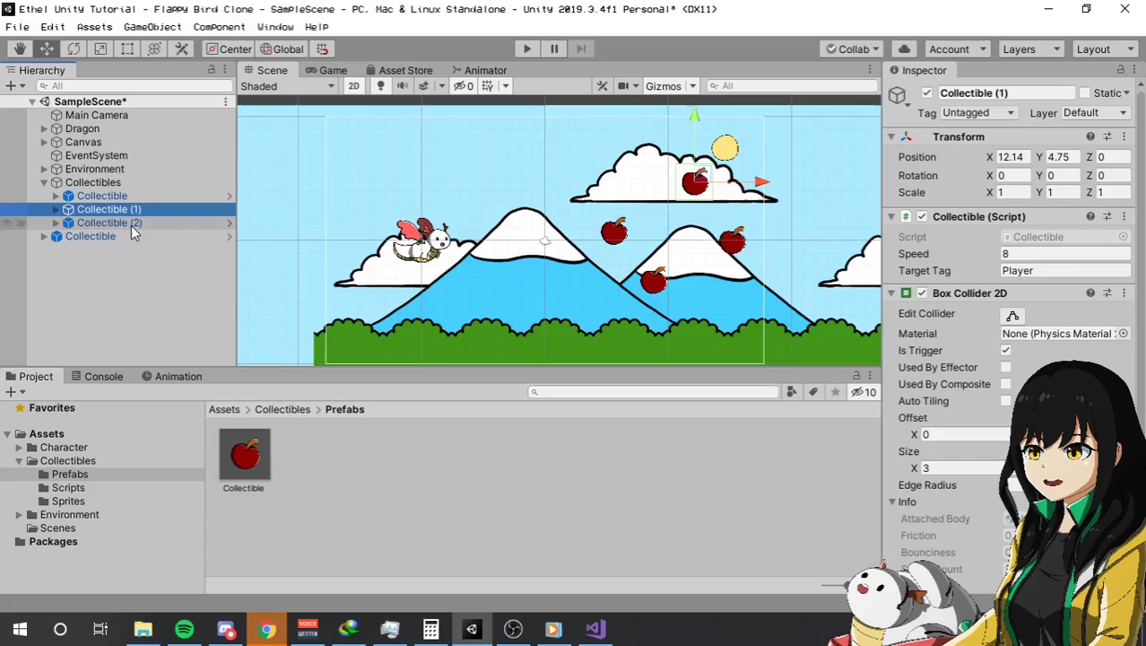
click(140, 212)
- Frame the Collectible (2) and Collectible (1) apples in the Scene view, then inspect the Collectibles group
double_click(141, 223)
double_click(157, 209)
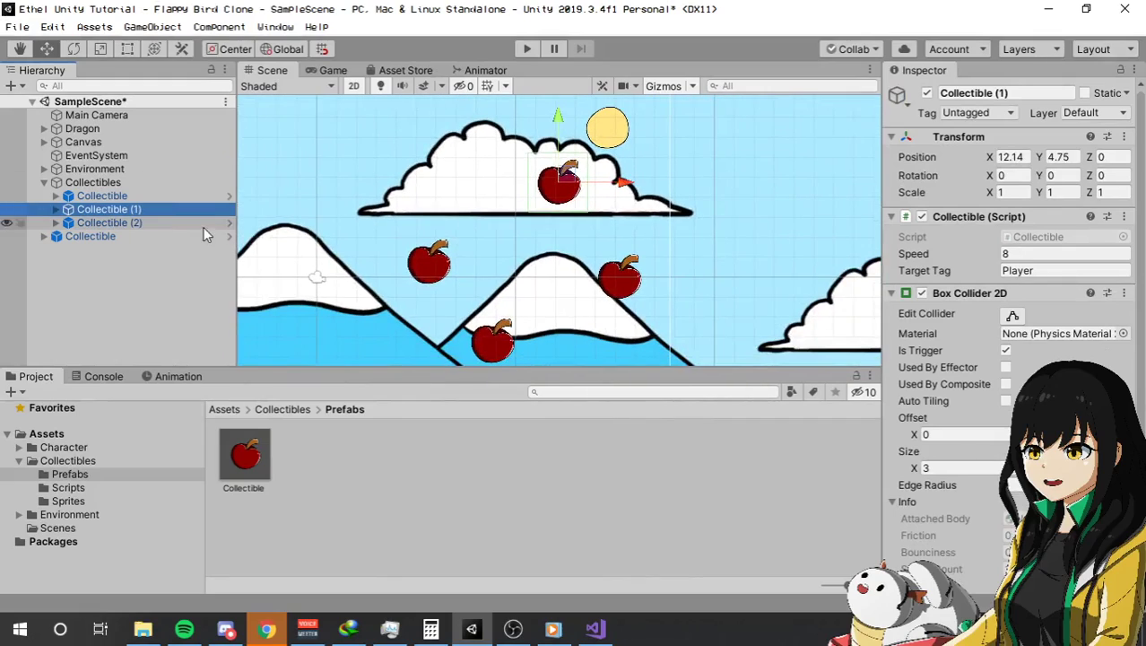
click(169, 195)
click(169, 183)
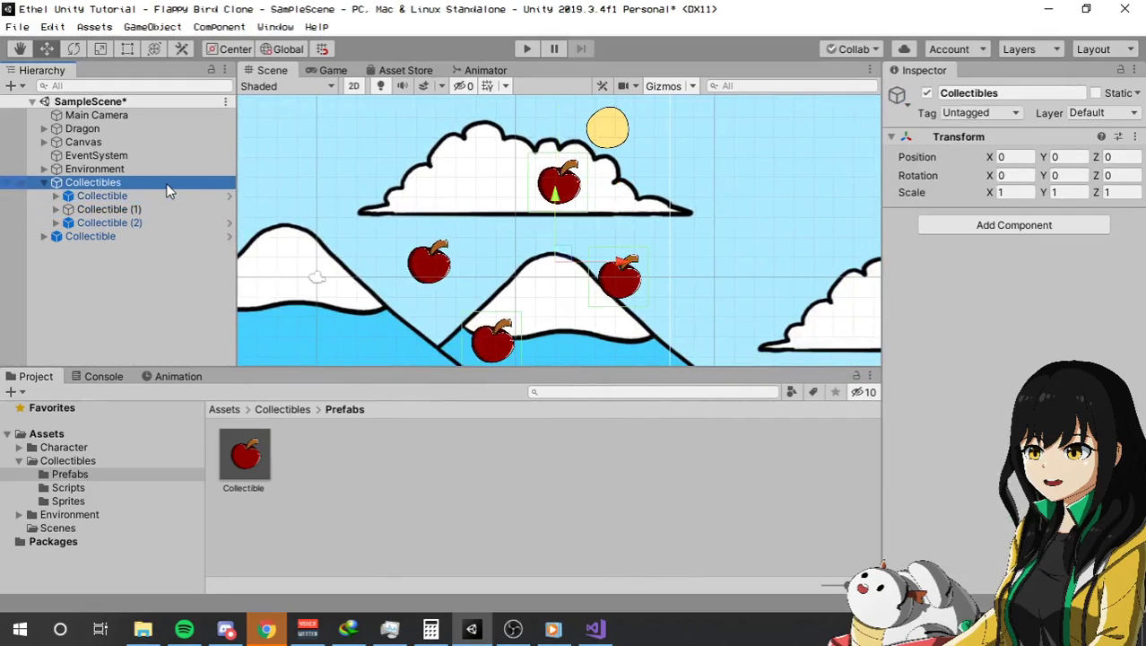
- Set the Collectible prefab's Speed to 10 and check which instances follow it, Collectible (1) keeping its own
click(115, 211)
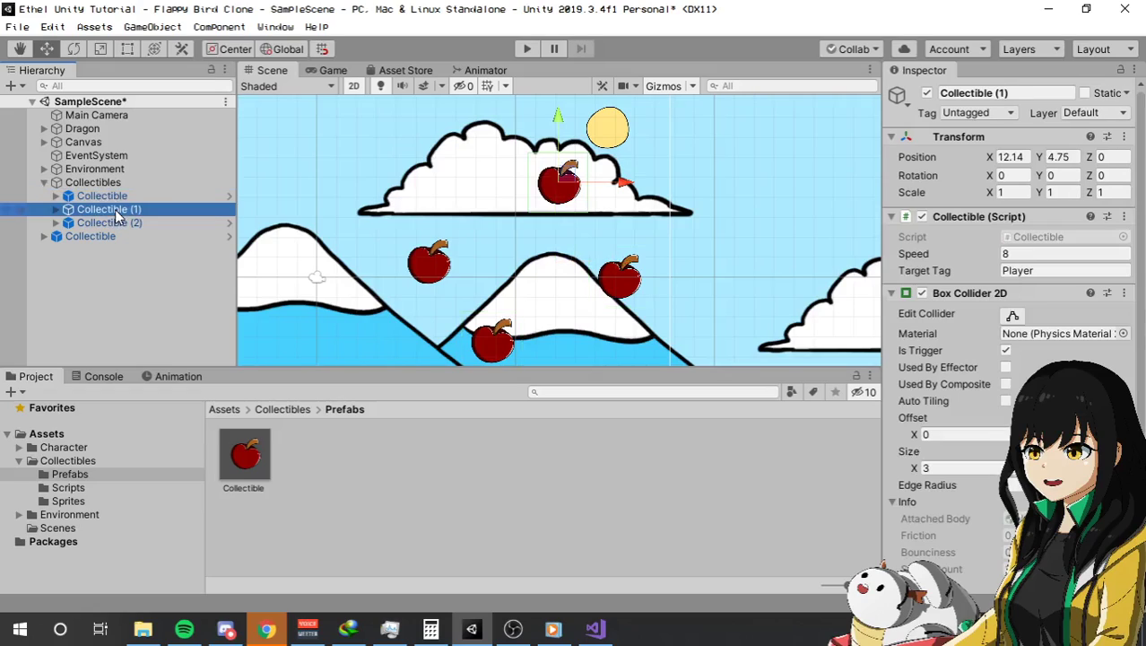
click(244, 456)
click(1005, 409)
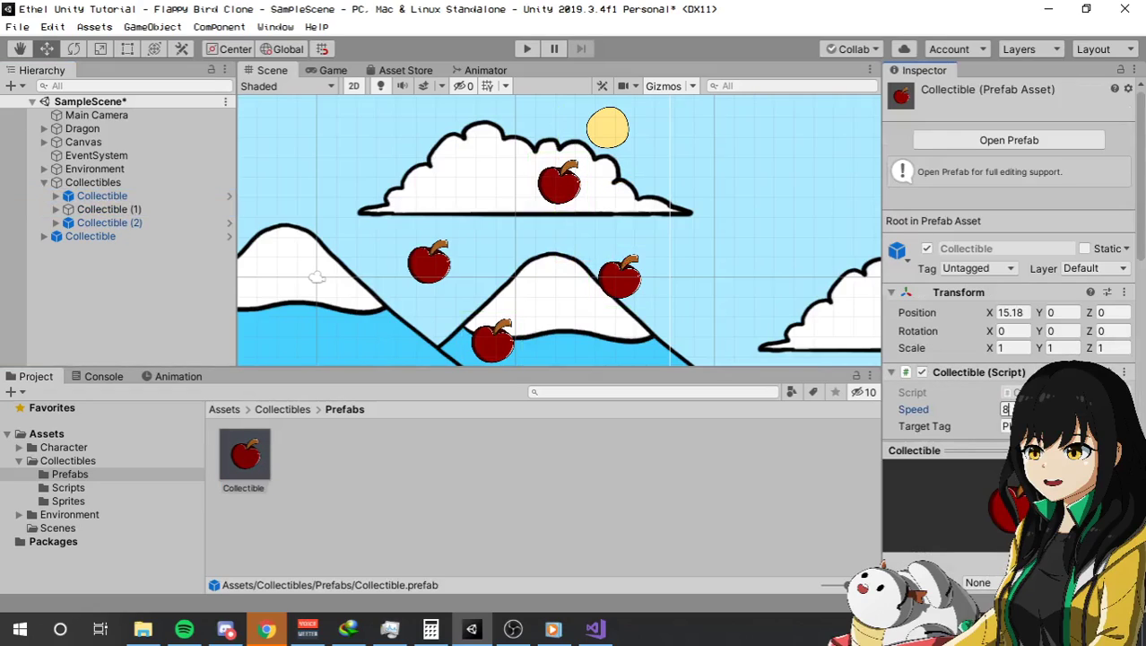
text(10)
click(100, 198)
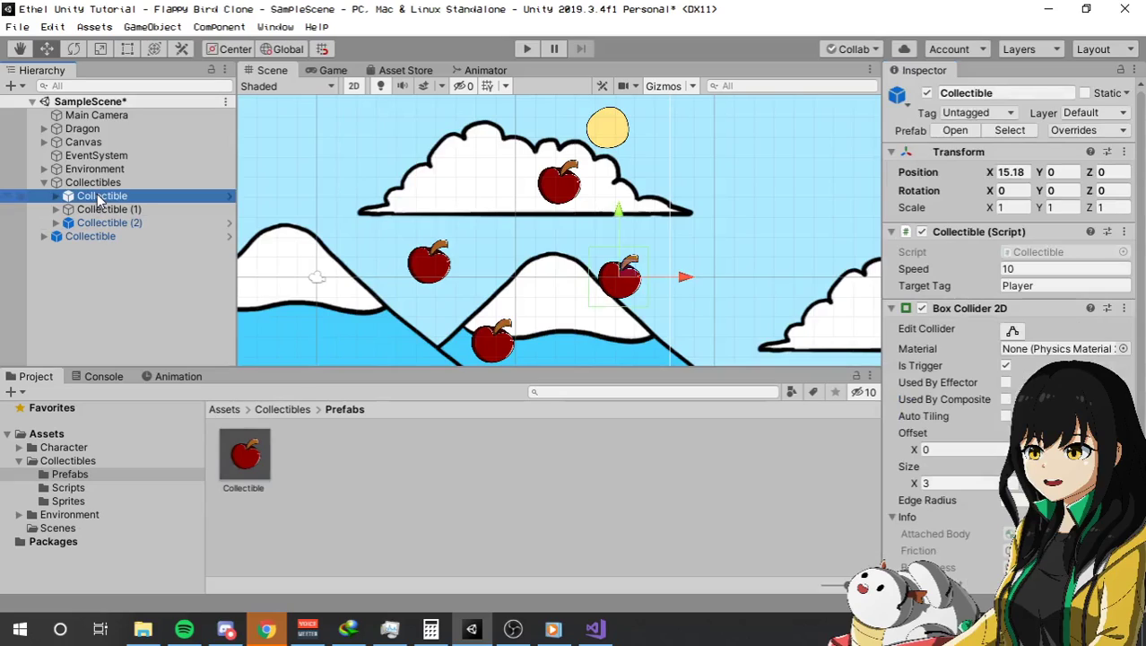
click(123, 224)
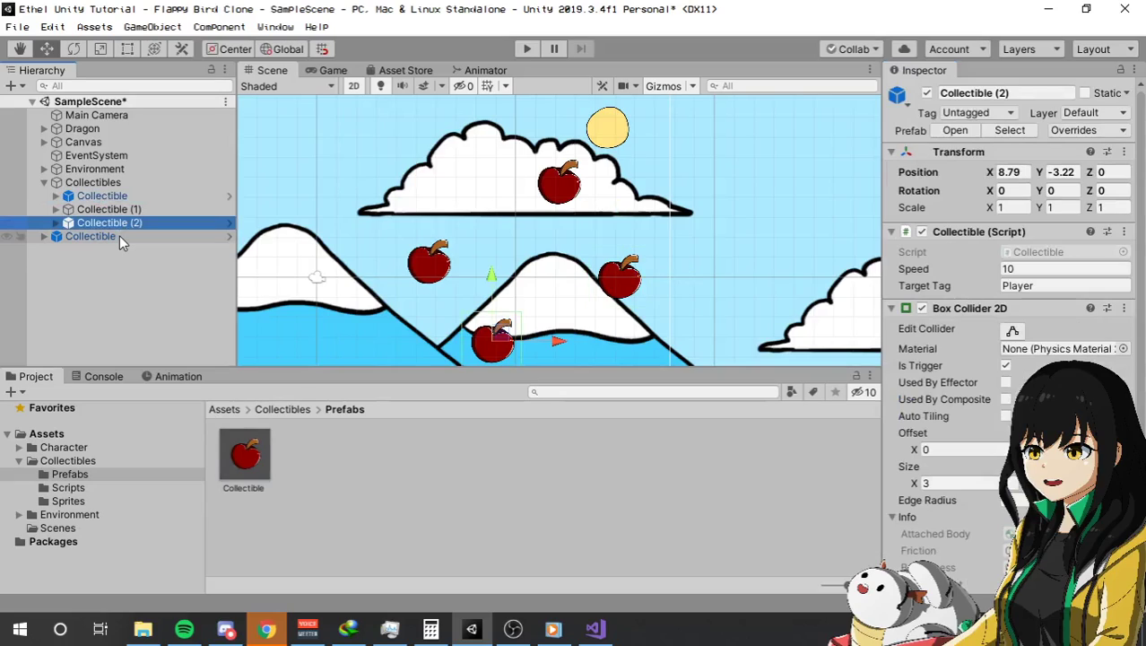
click(119, 235)
click(131, 210)
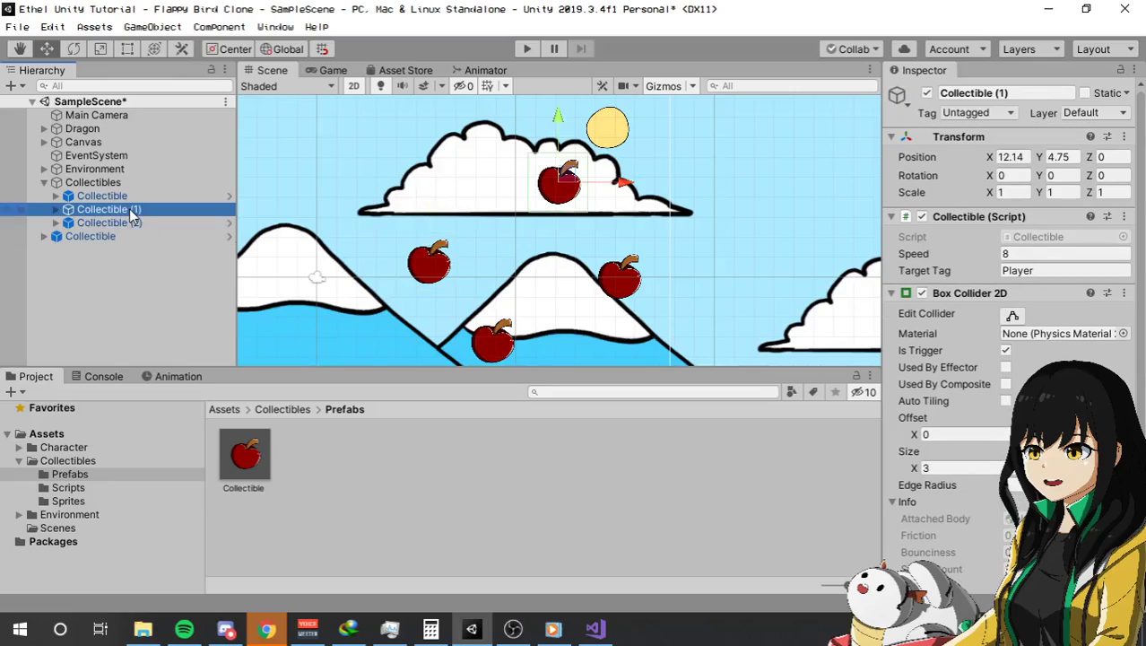
- Give the unpacked Collectible (1) its own Speed of 6
click(1043, 253)
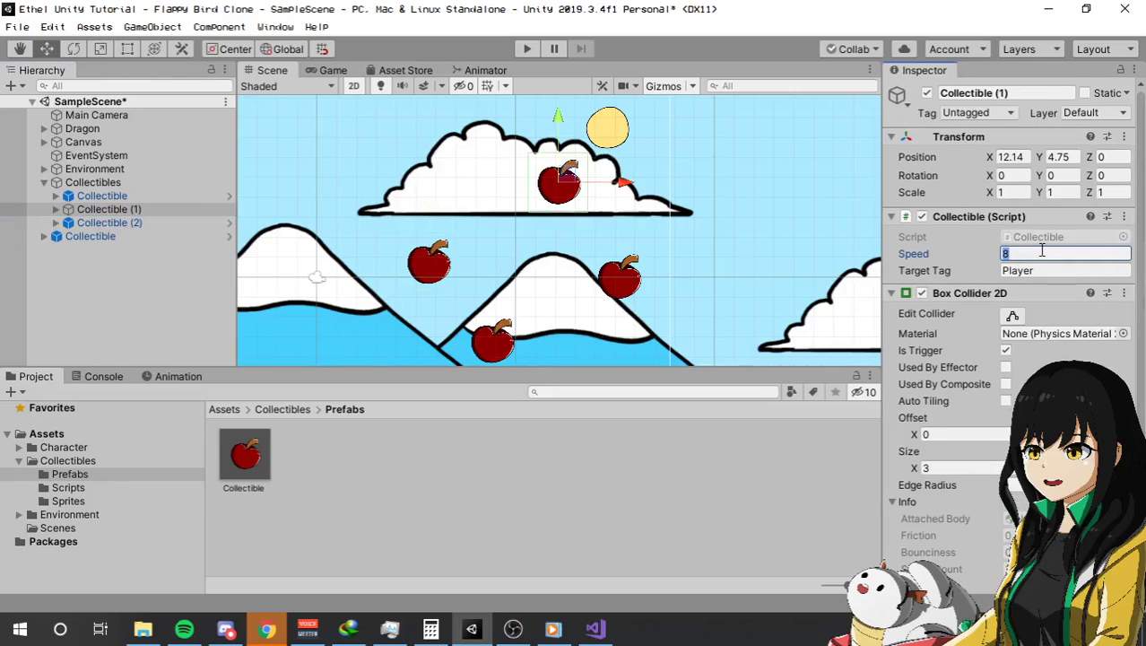
text(6)
click(251, 472)
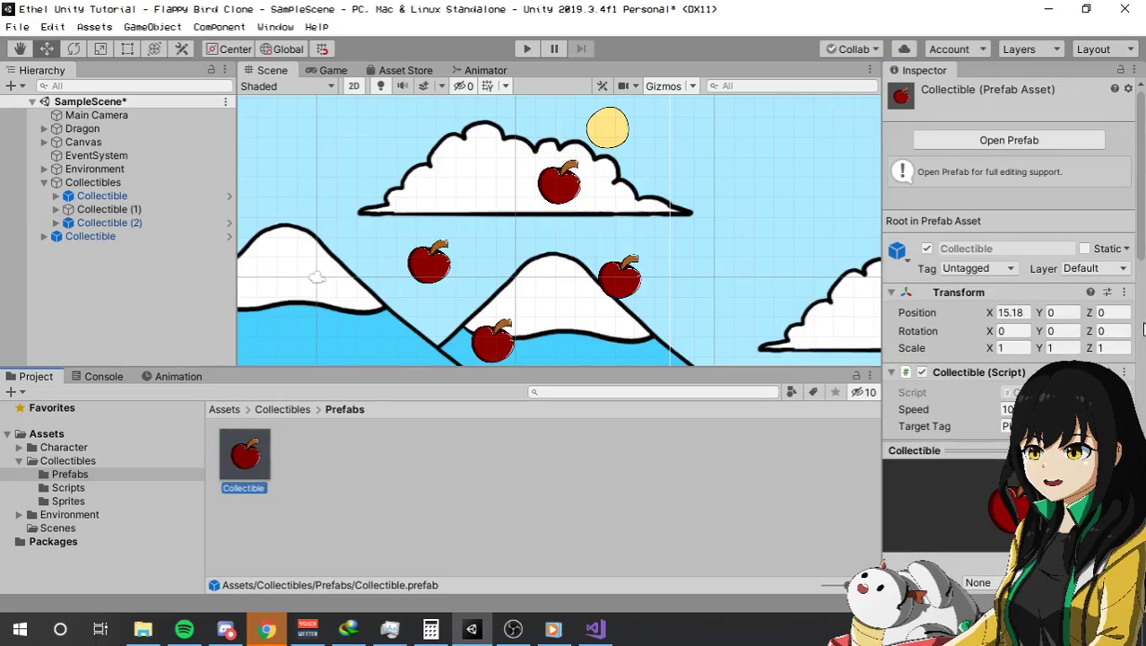
scroll(1081, 316, down, 5)
scroll(1082, 316, up, 5)
scroll(774, 137, down, 6)
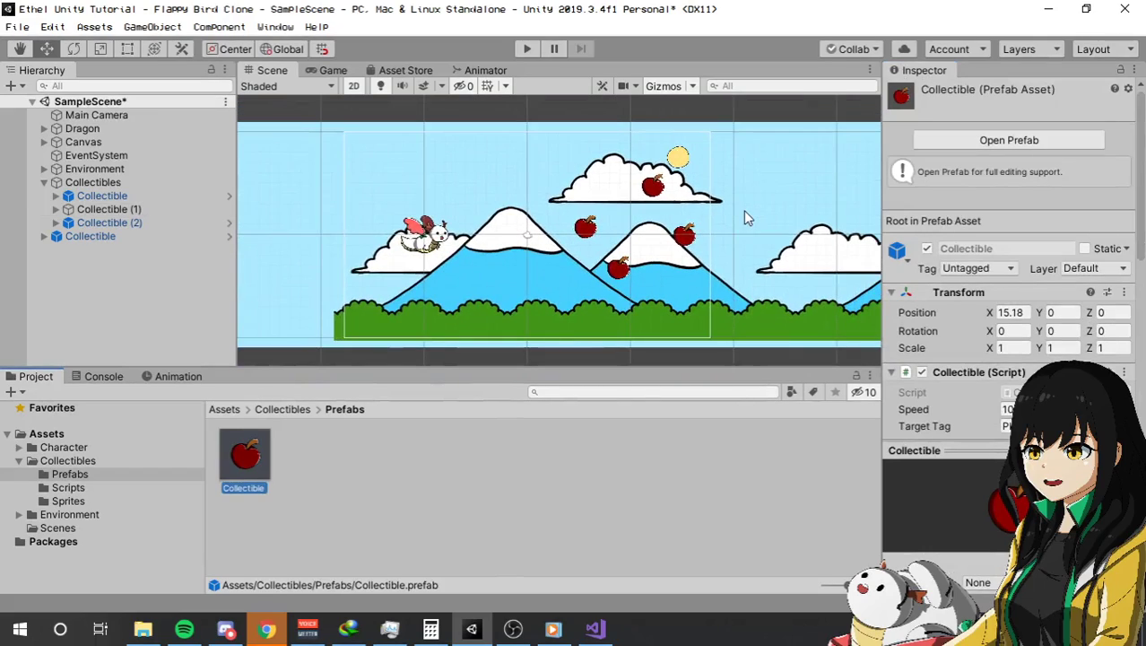
- Return the prefab's Speed to 8, confirm Collectible (1) stays at its own value, and select the apple copies
click(133, 208)
click(241, 456)
click(1006, 409)
text(8)
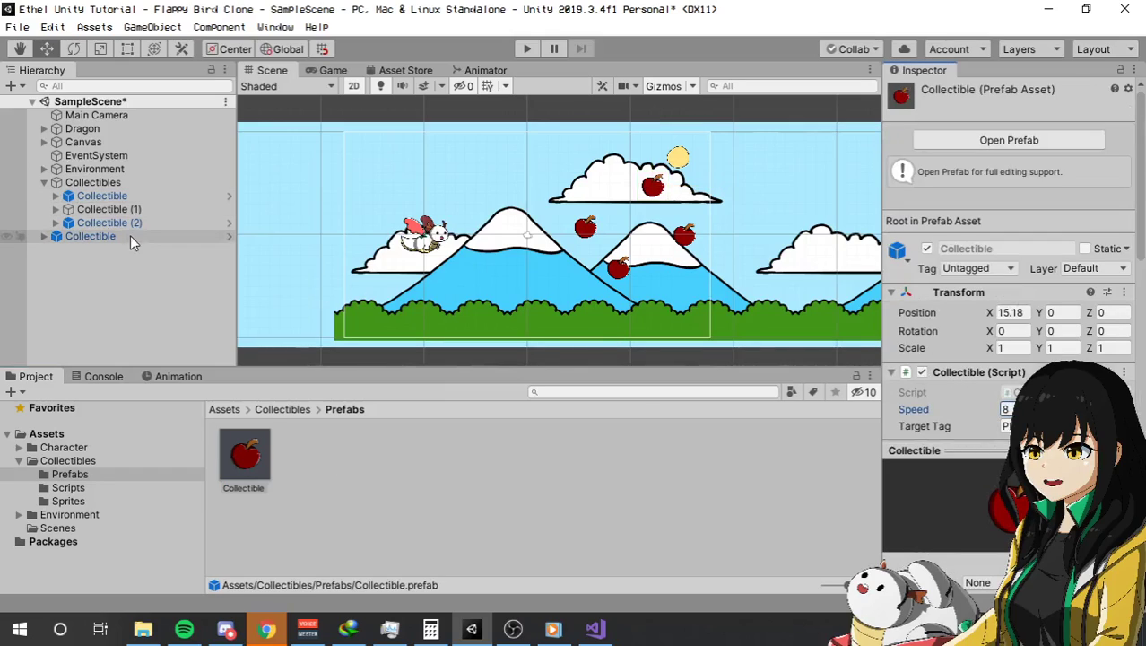
click(130, 210)
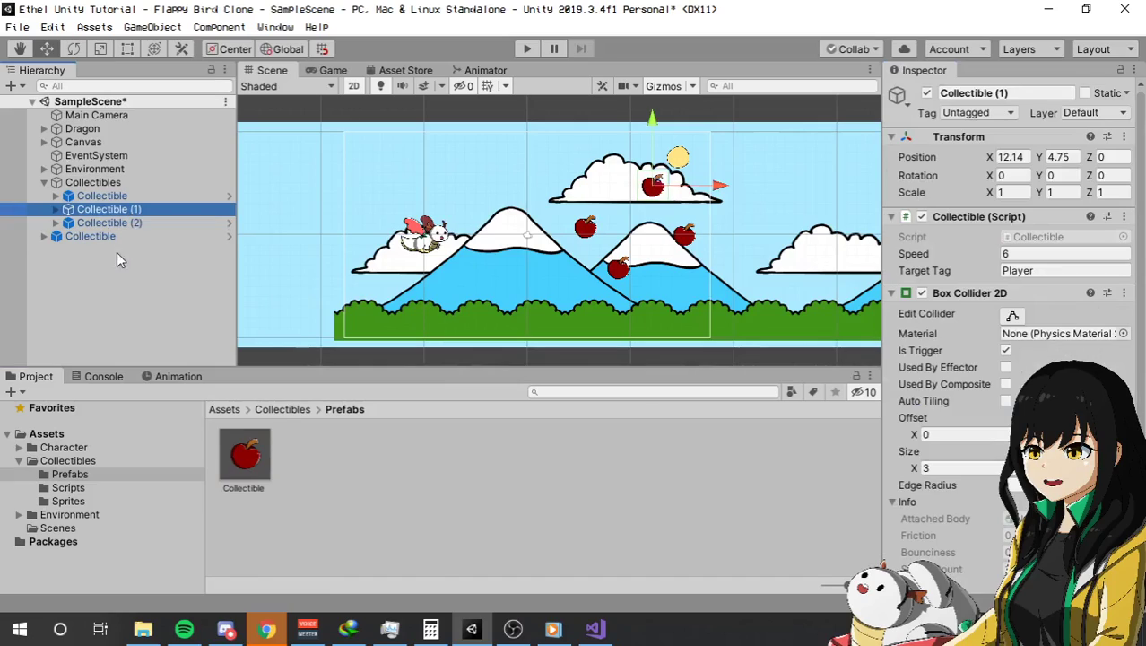
shift+click(126, 236)
- Delete the three selected apple copies and test-run the game in the Game view
key(Delete)
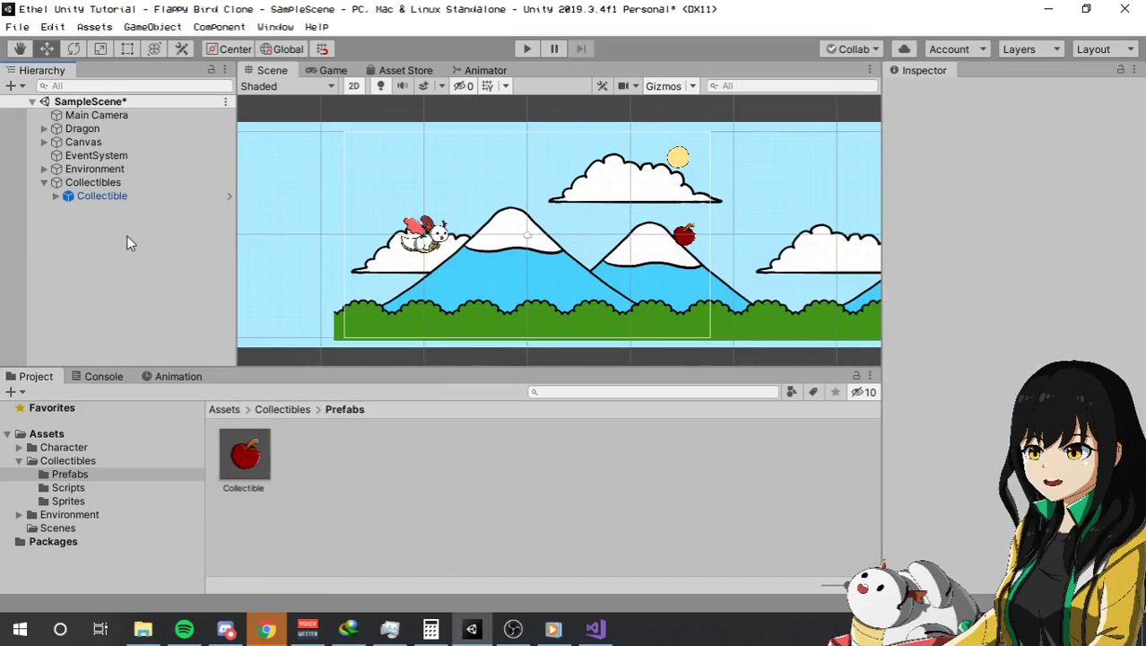
click(333, 71)
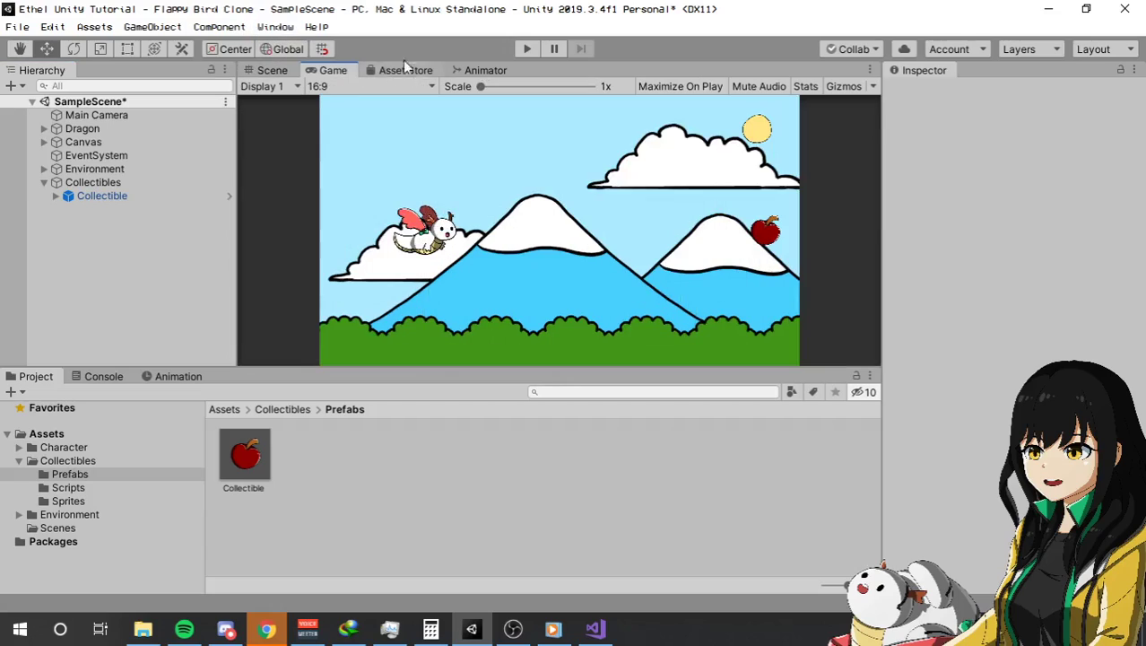
click(526, 50)
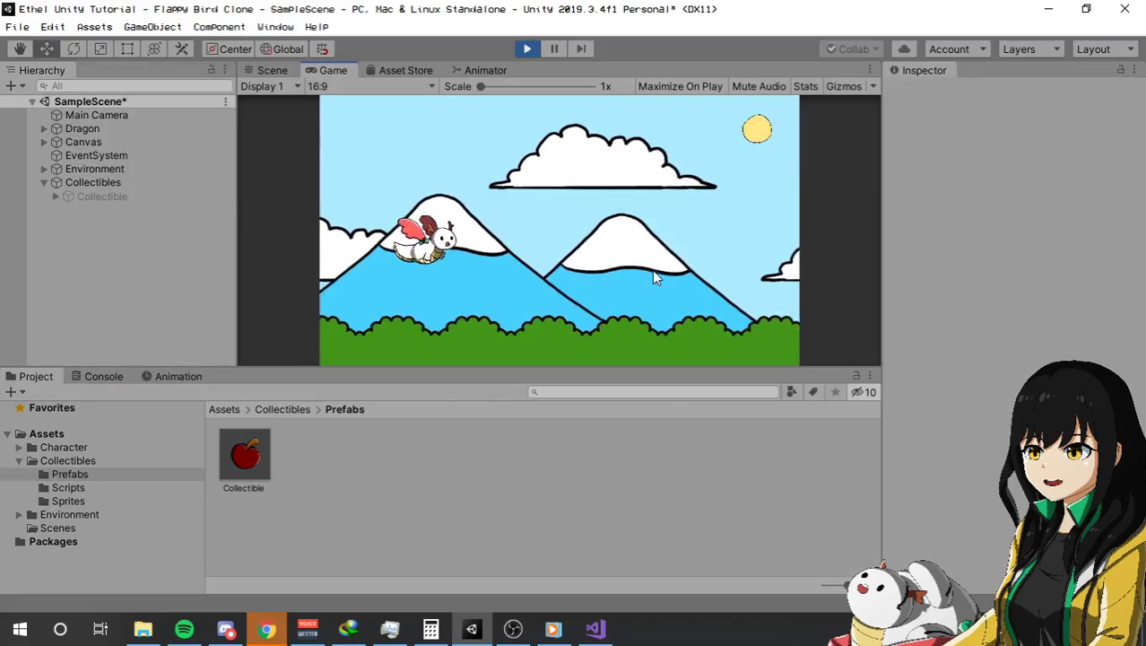
click(528, 50)
- Set the Collectible prefab's Speed to 6
click(264, 458)
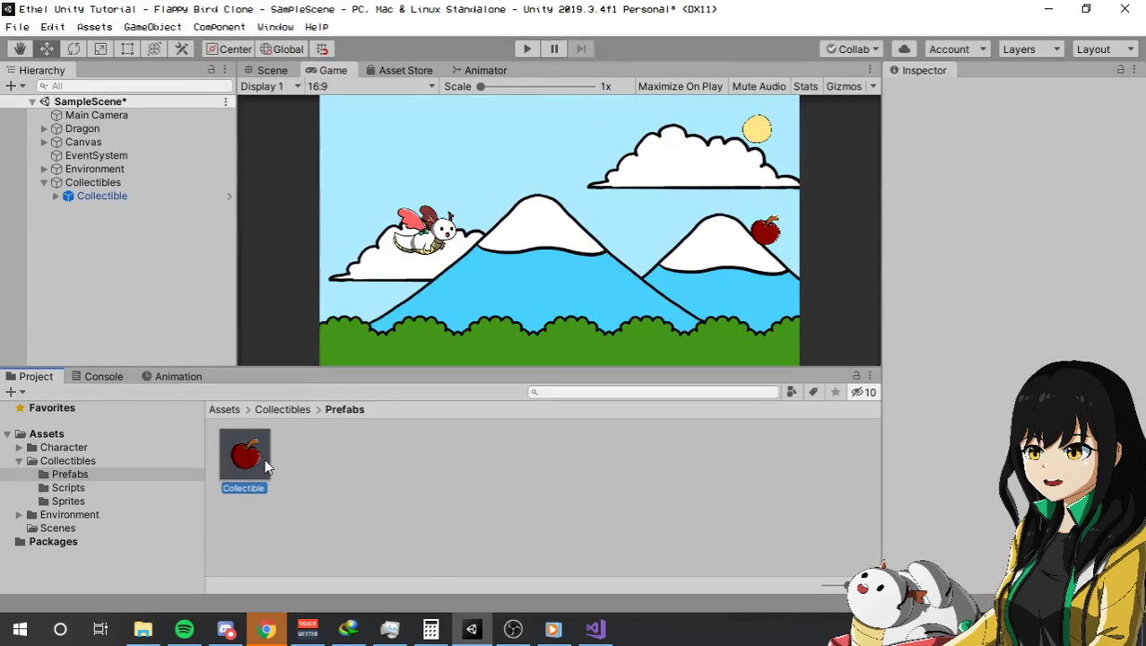
click(1005, 409)
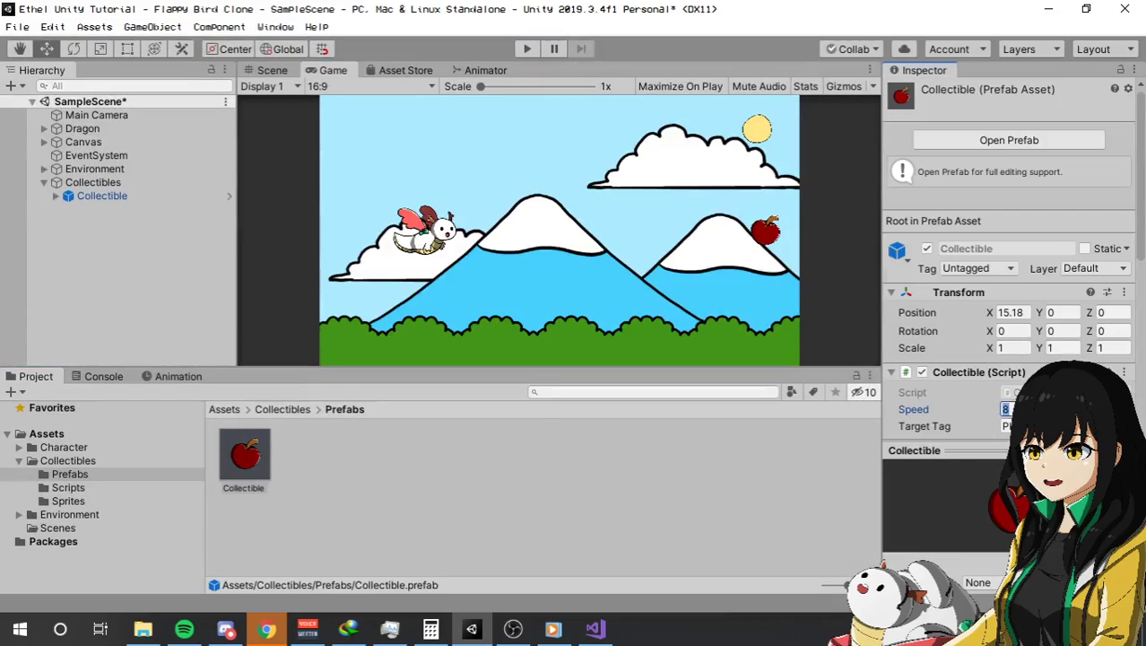
text(6)
- Save the scene and then the whole project
click(13, 27)
click(41, 89)
click(17, 27)
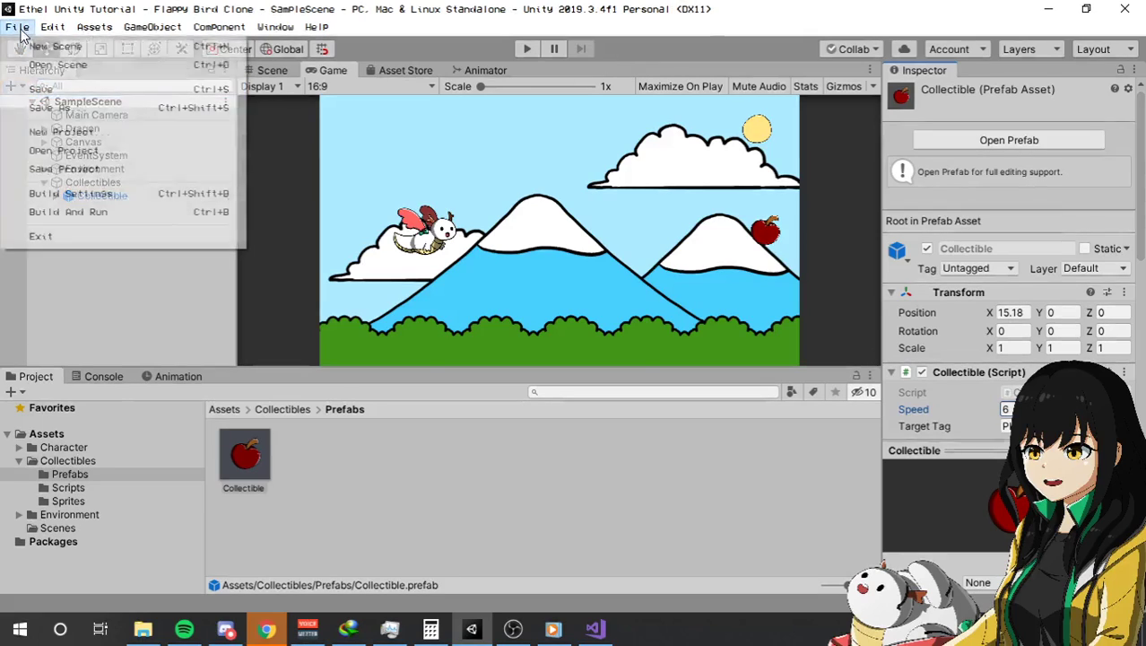
click(56, 170)
- Test the game with Play once more, check the prefab, and clear the selection
click(522, 49)
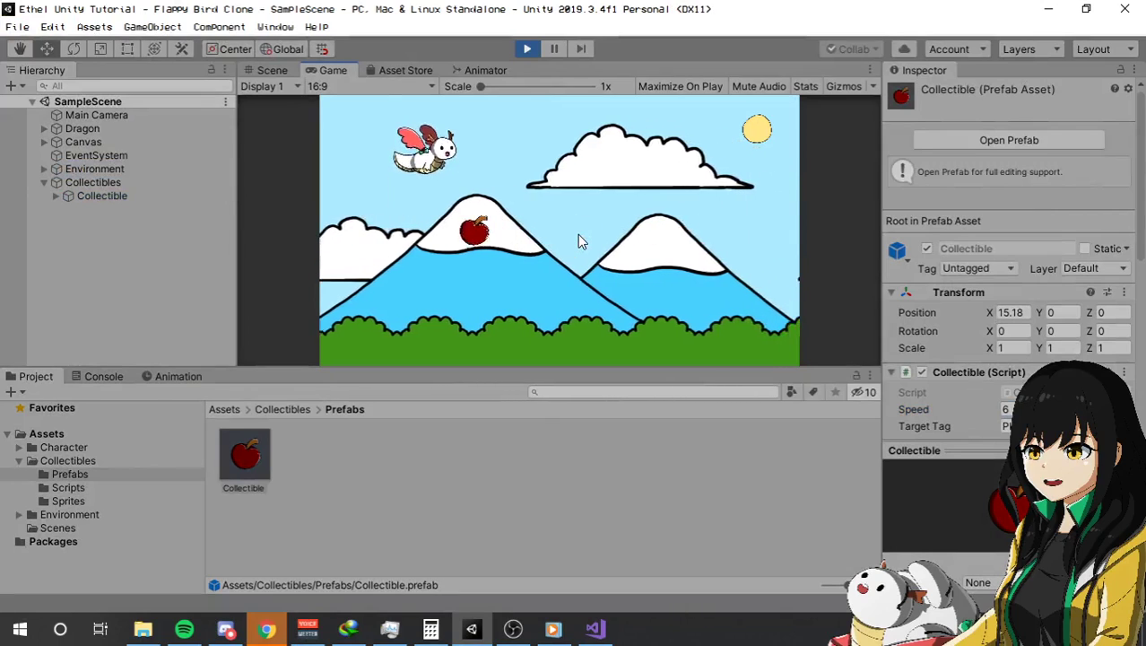
click(529, 49)
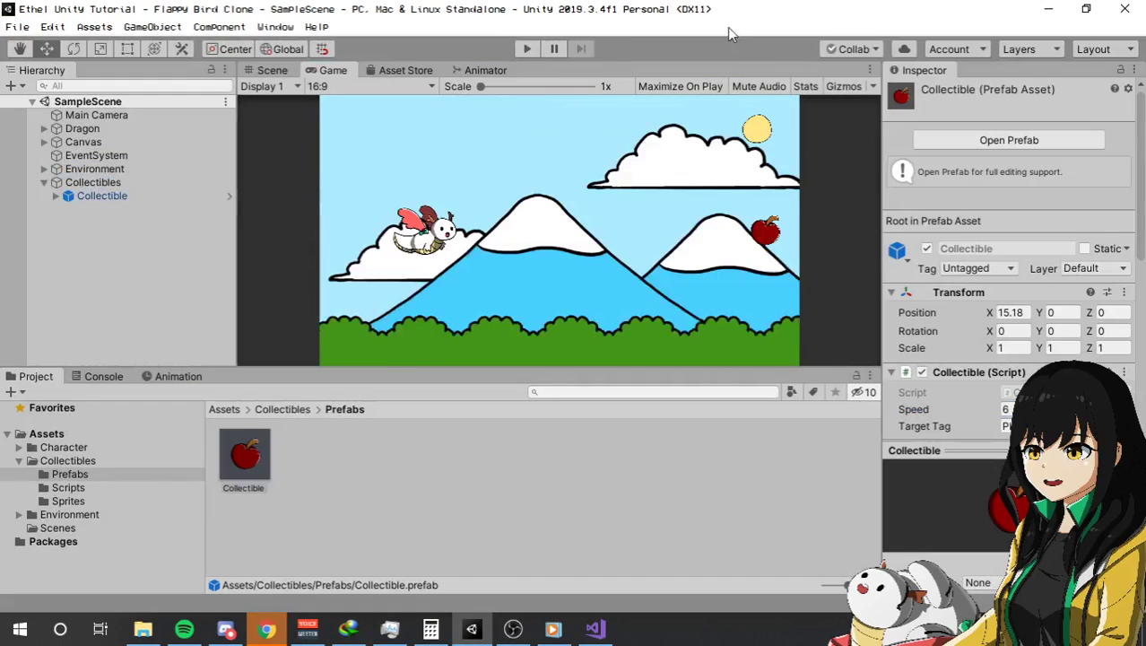
click(262, 457)
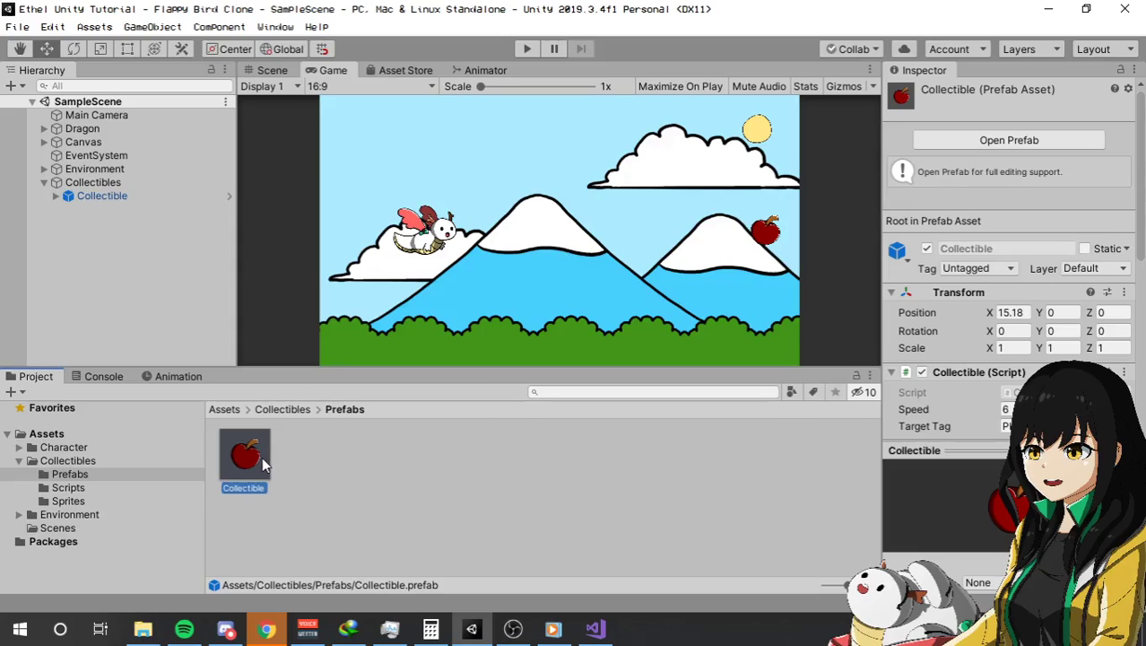
click(495, 487)
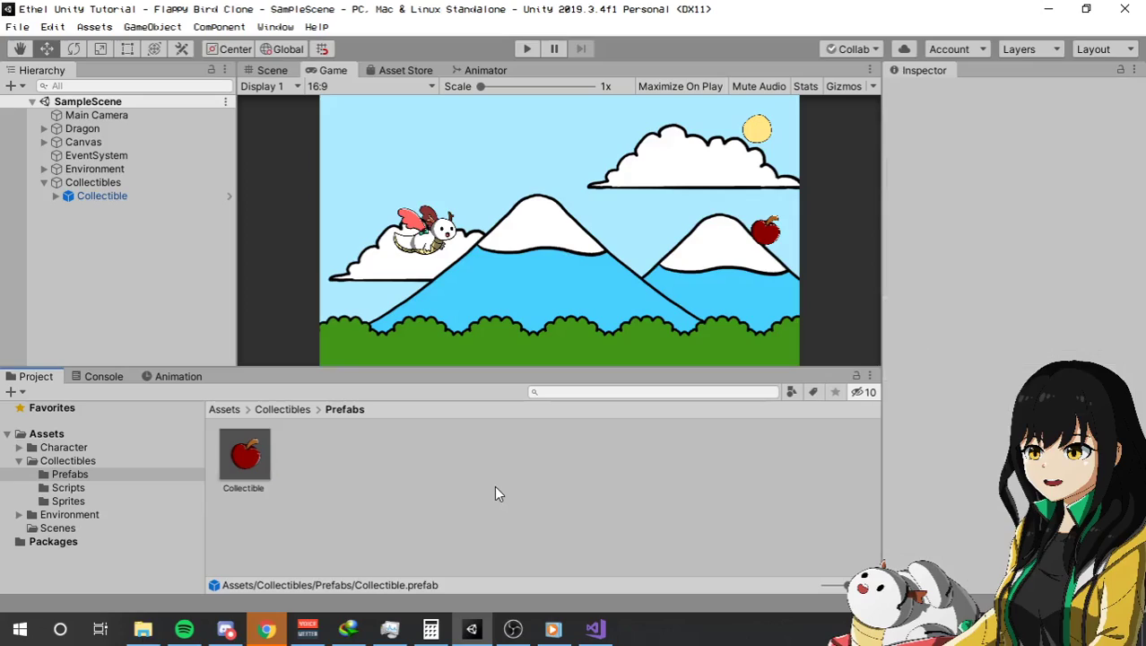